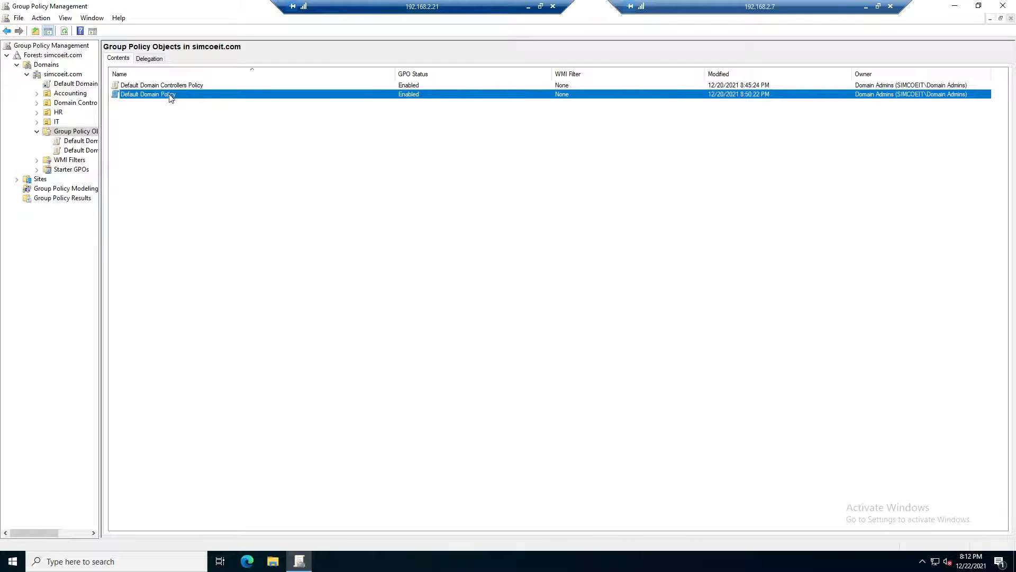
- Create a GPO named Password Complexity in the simcoeit.com domain and link it there
click(179, 86)
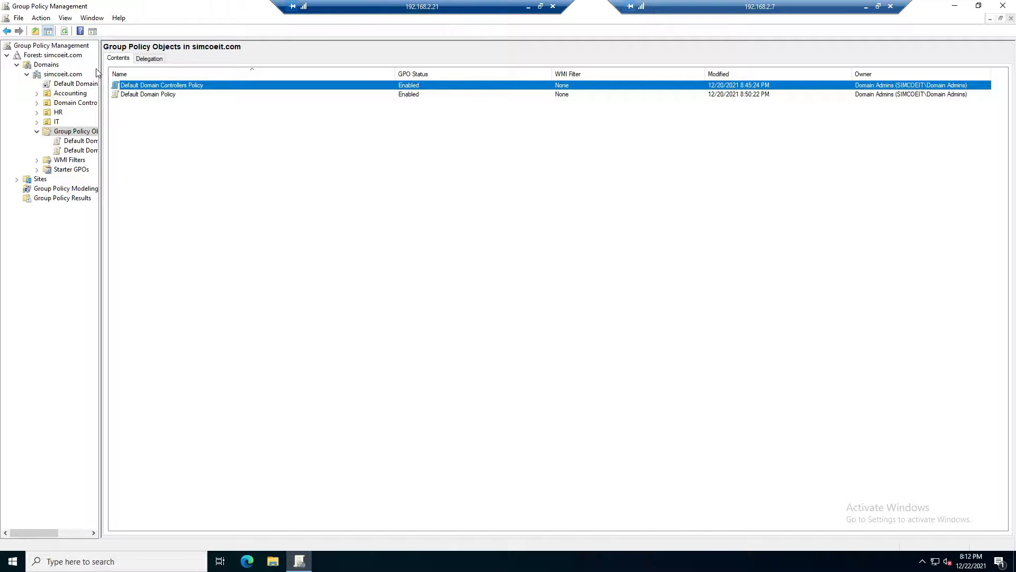
right_click(67, 75)
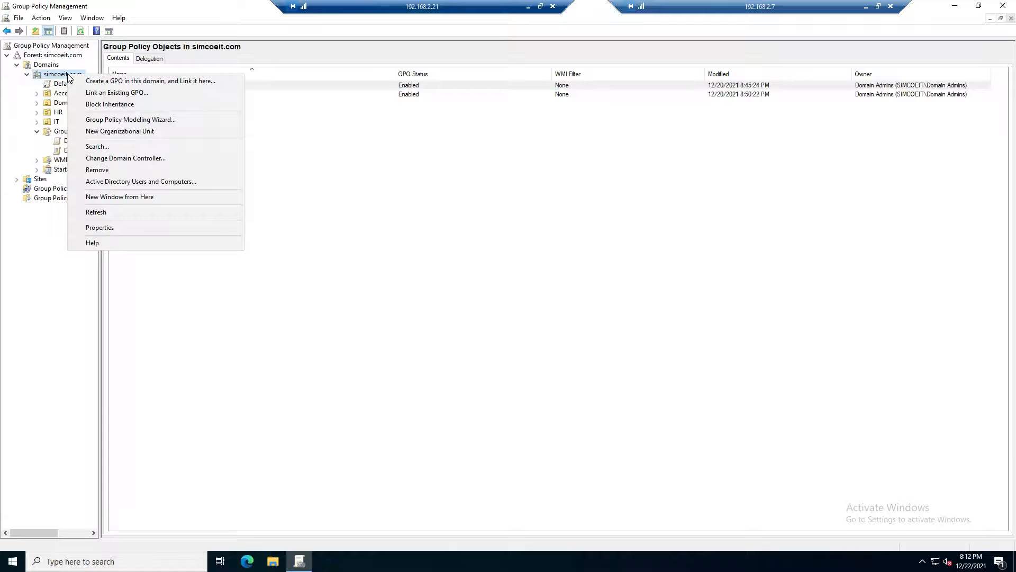
click(99, 81)
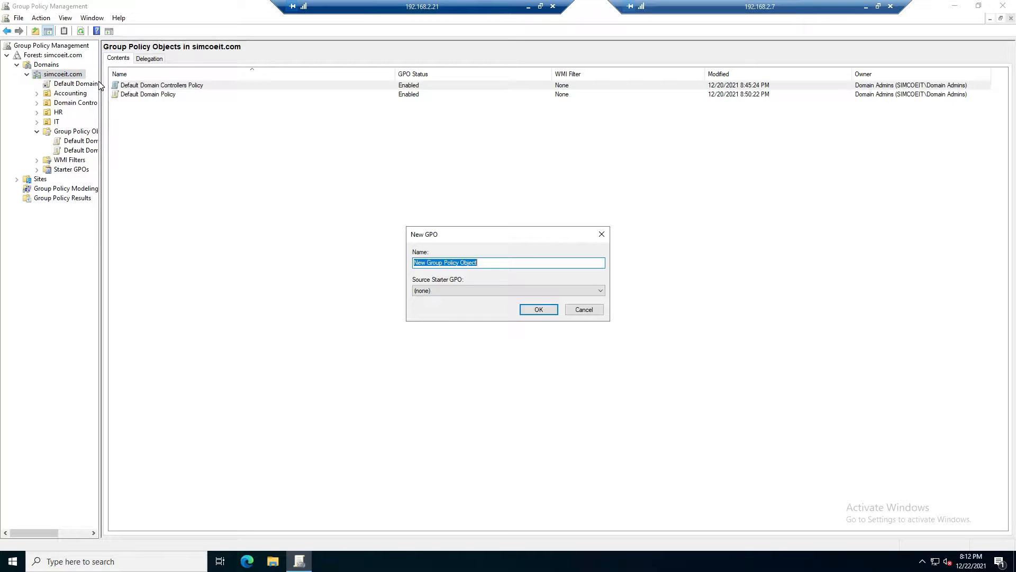
text(Password Complexity)
click(536, 307)
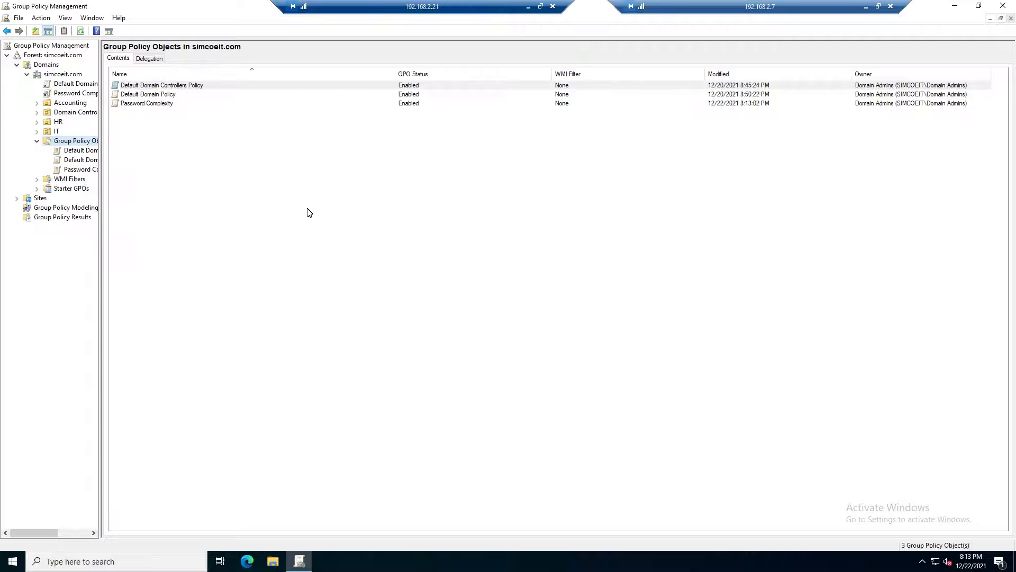
- Open the Password Complexity GPO for editing and go to the computer's Password Policy settings under Security Settings, Account Policies
right_click(86, 95)
click(112, 99)
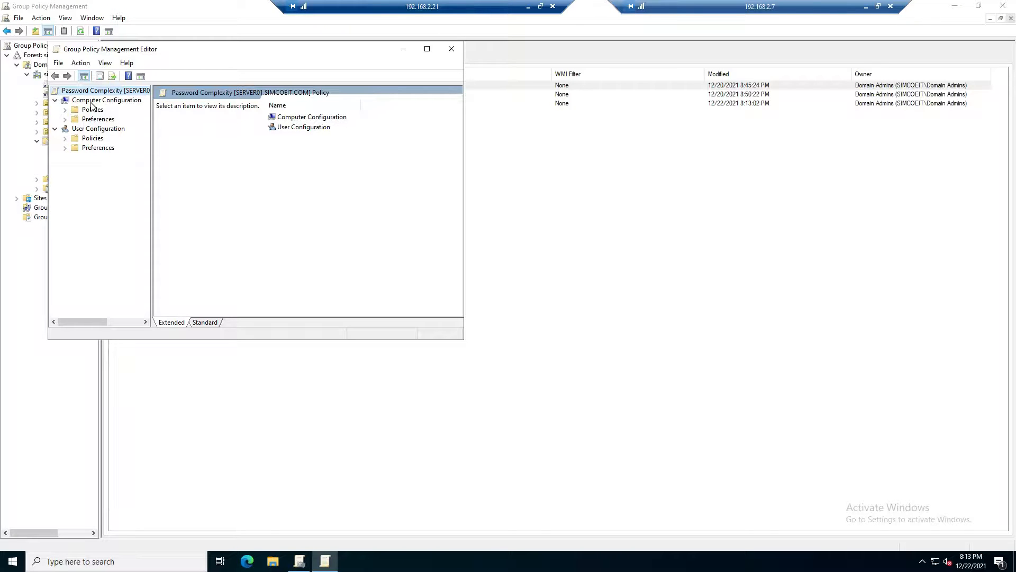
click(65, 110)
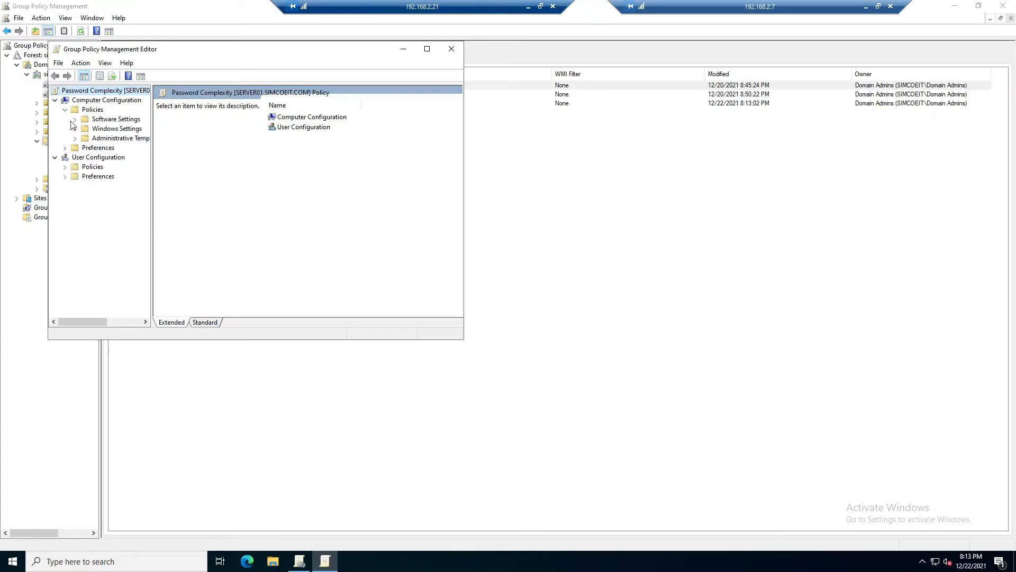
click(75, 130)
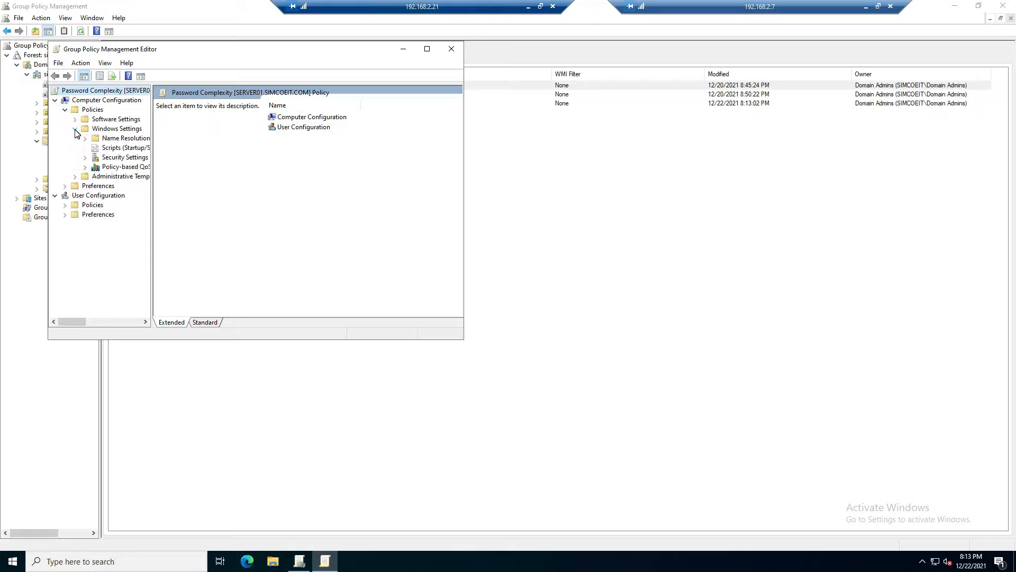
click(84, 158)
click(96, 167)
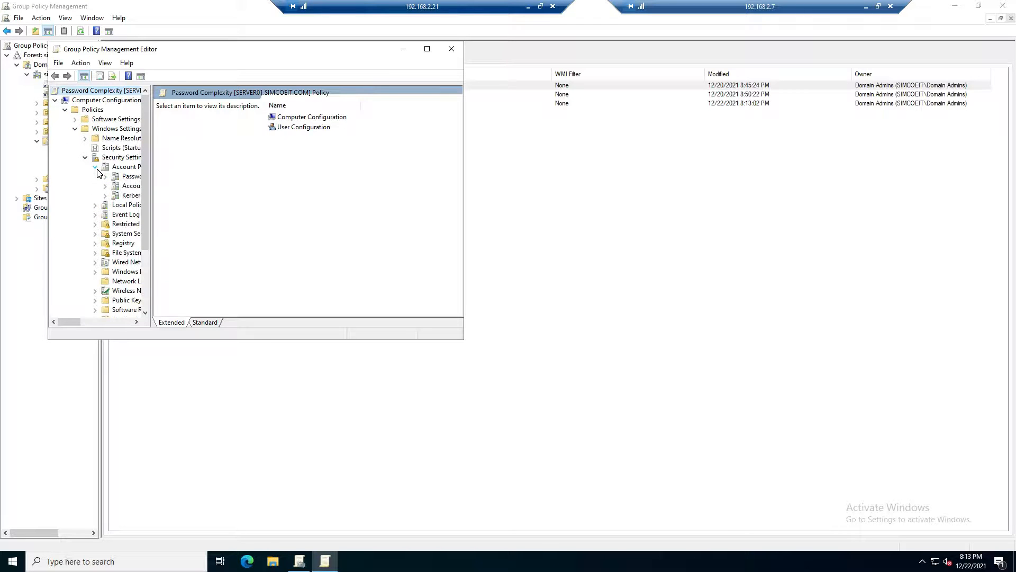
click(118, 181)
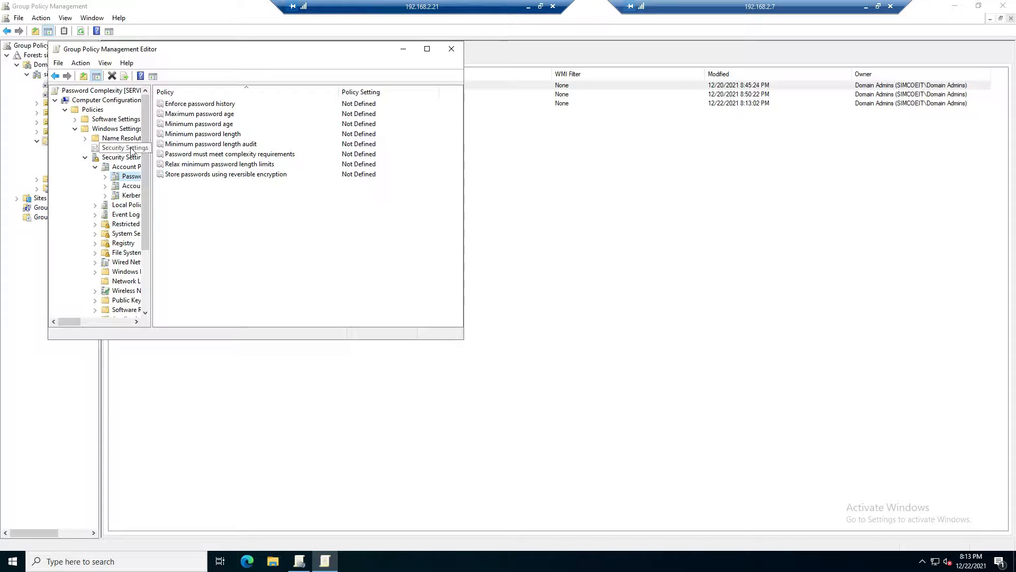
- Define the Minimum password length policy and set it to 8 characters
double_click(197, 134)
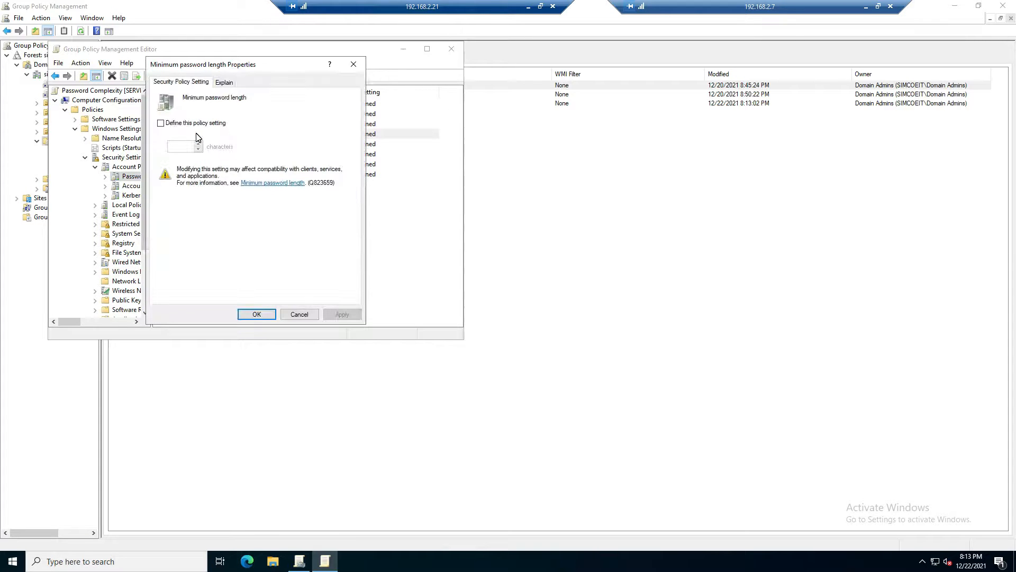
click(203, 124)
text(8)
click(343, 315)
click(266, 314)
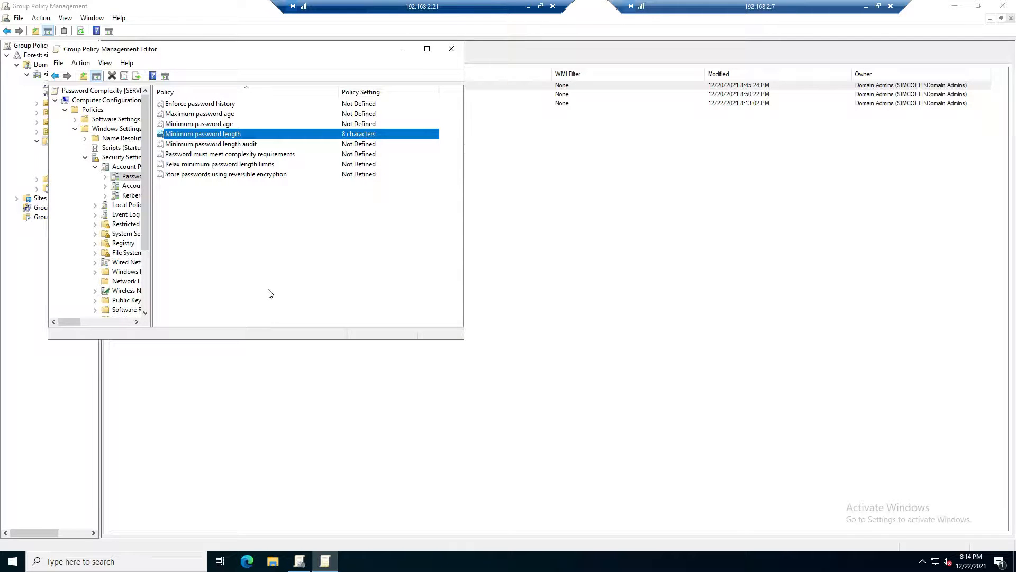
- Switch to the workstation01 virtual machine in VirtualBox and sign in to the domain user's account with its password
click(528, 7)
click(345, 65)
mouse_move(368, 79)
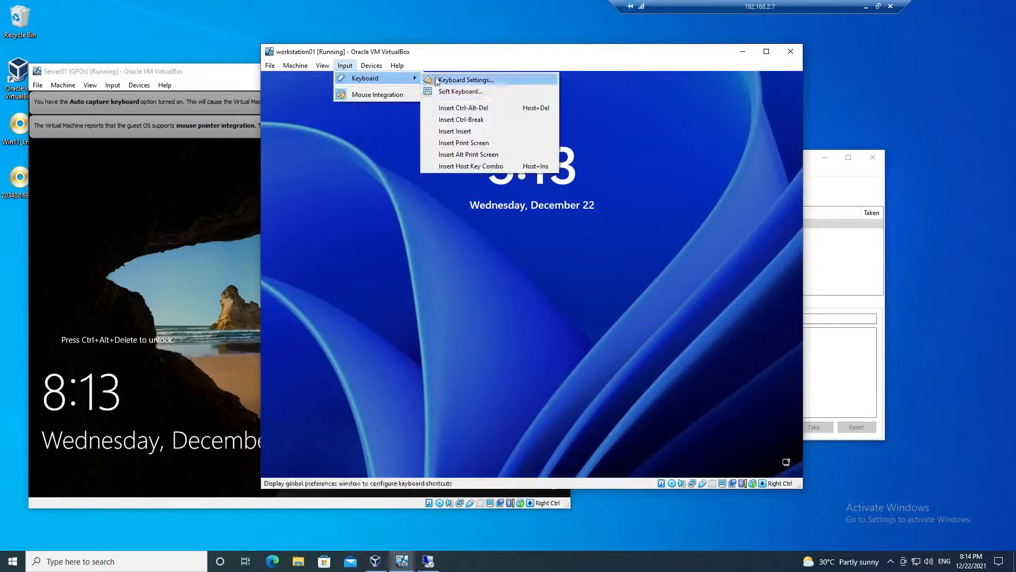
click(461, 109)
text(••••••••)
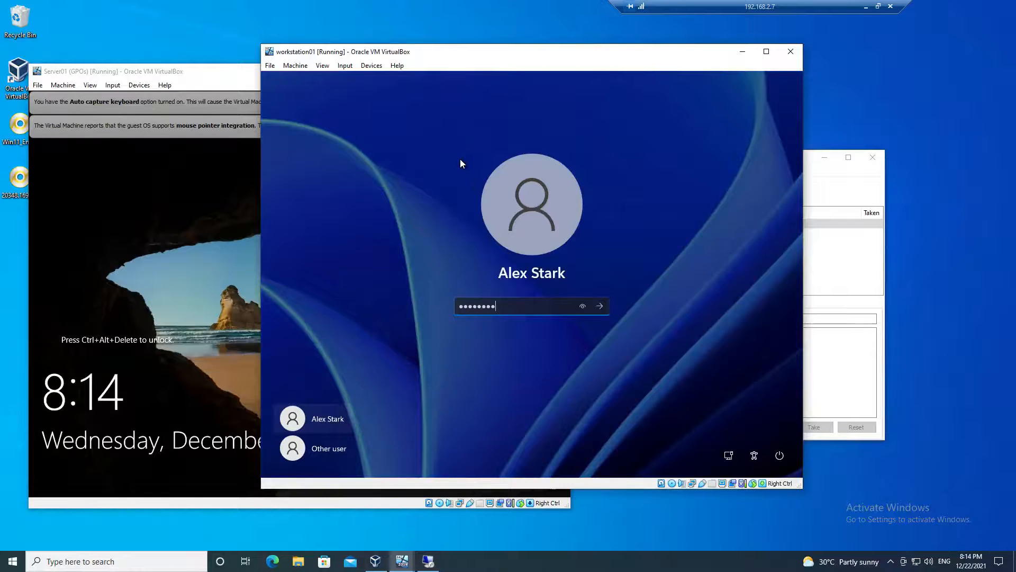
key(Return)
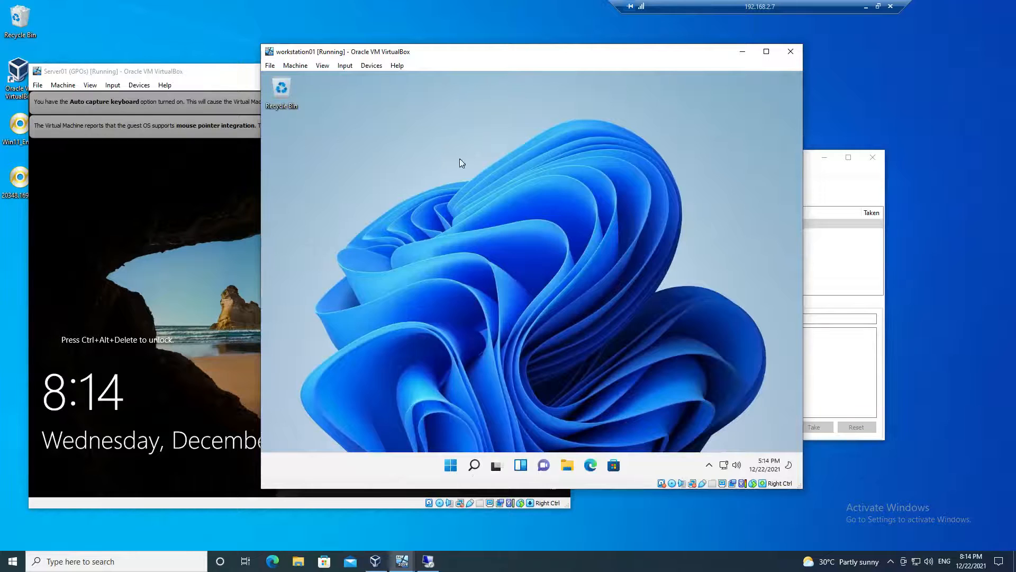
- Launch Command Prompt as administrator on workstation01, authorizing it with the administrator username and account password
click(474, 465)
text(cmd)
right_click(406, 212)
click(438, 224)
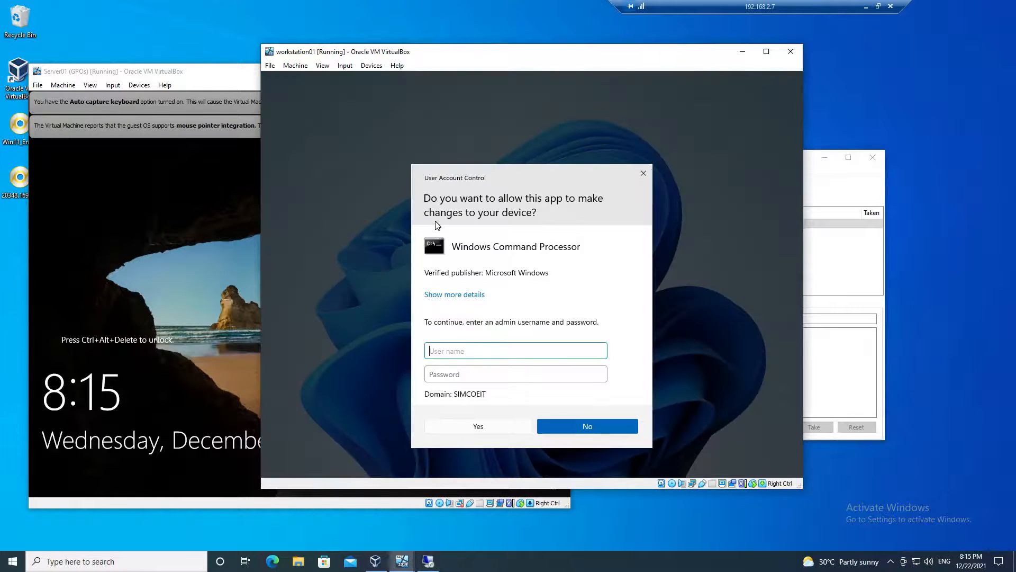
text(administrator)
key(Tab)
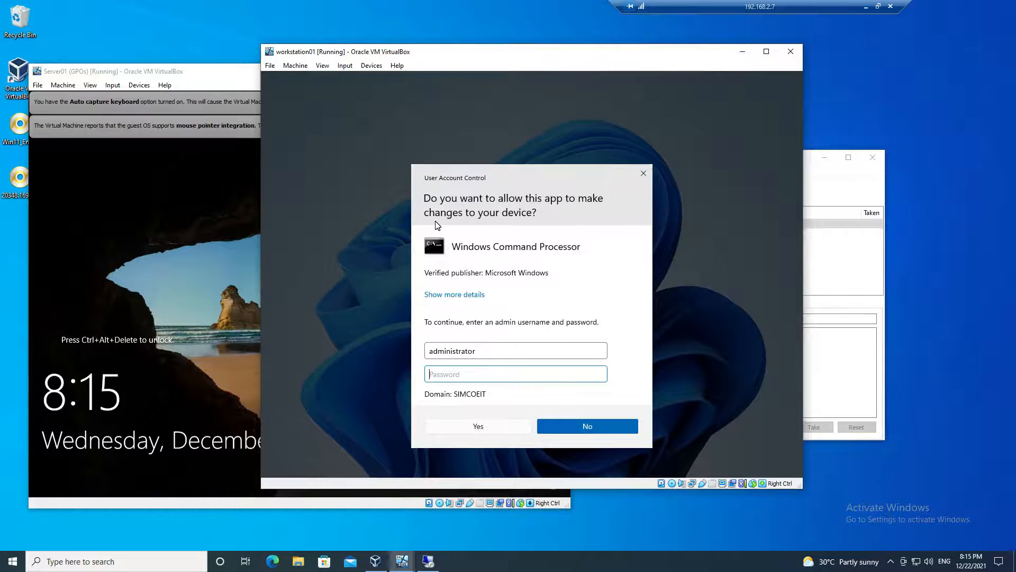
text(Pa$$w0rd)
key(Return)
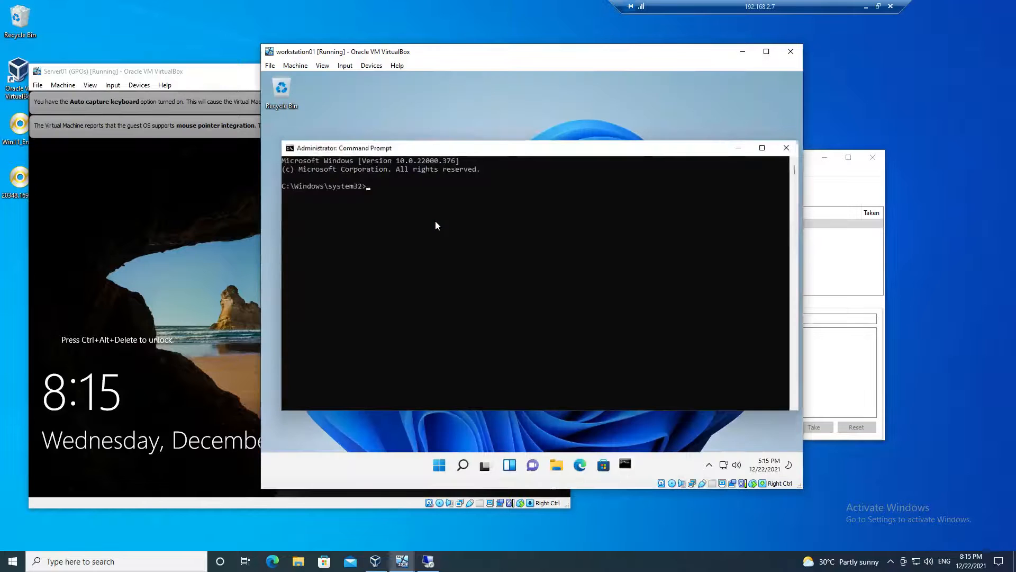
- Start mmc from the Command Prompt and add the Local Users and Groups snap-in for the local computer
text(mmc)
key(Return)
click(366, 176)
click(411, 241)
scroll(412, 244, down, 1)
click(418, 323)
click(535, 282)
click(581, 348)
click(656, 404)
click(399, 212)
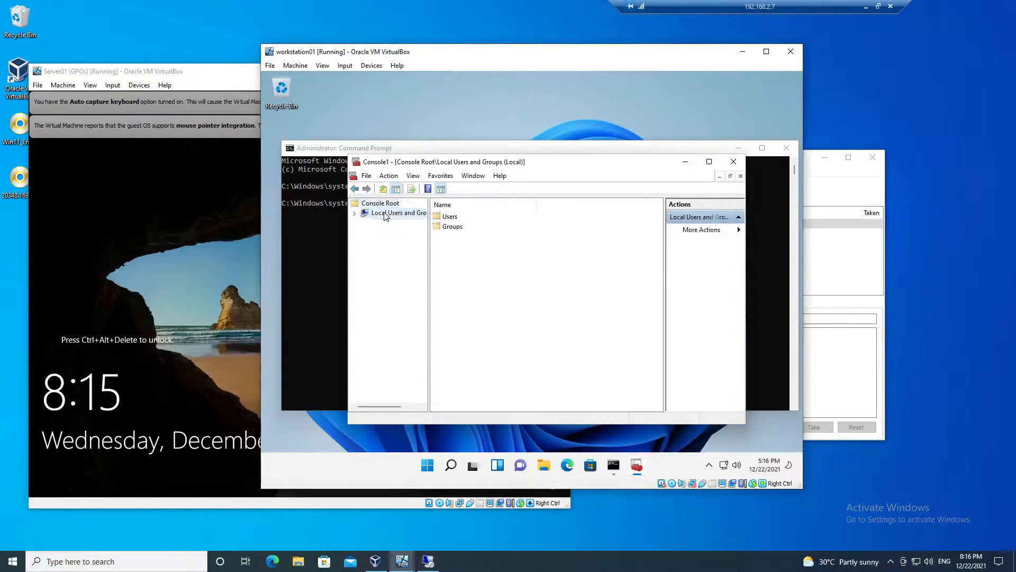
- Add the signed-in domain user's account to the local Administrators group
double_click(449, 224)
double_click(453, 226)
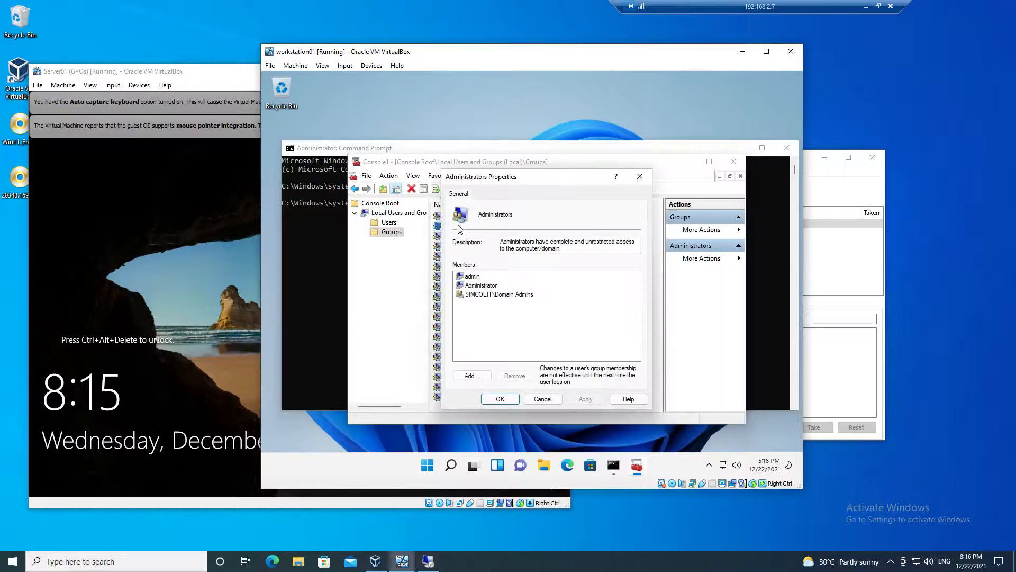
click(472, 375)
text(astark)
click(657, 273)
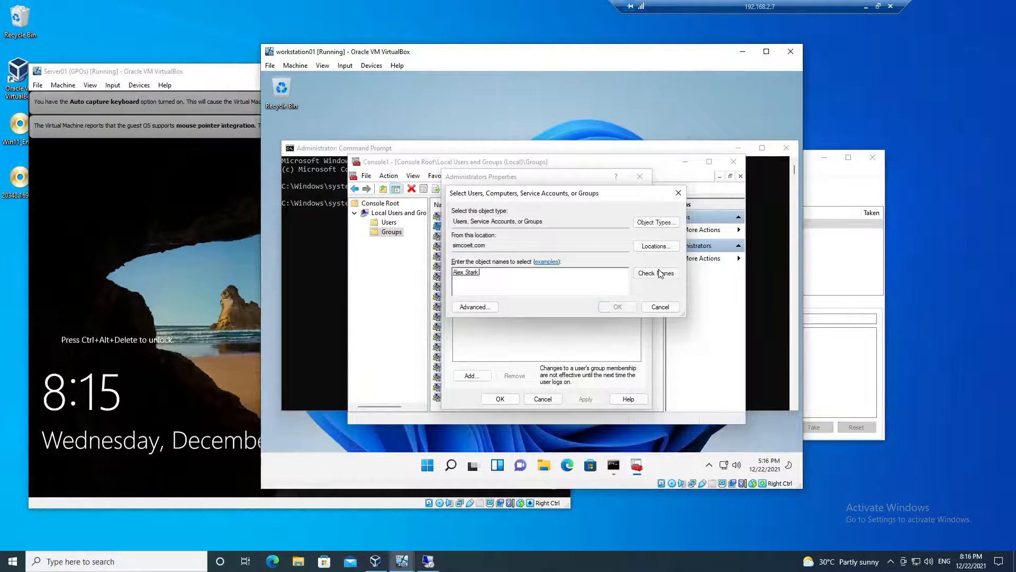
click(618, 306)
click(507, 399)
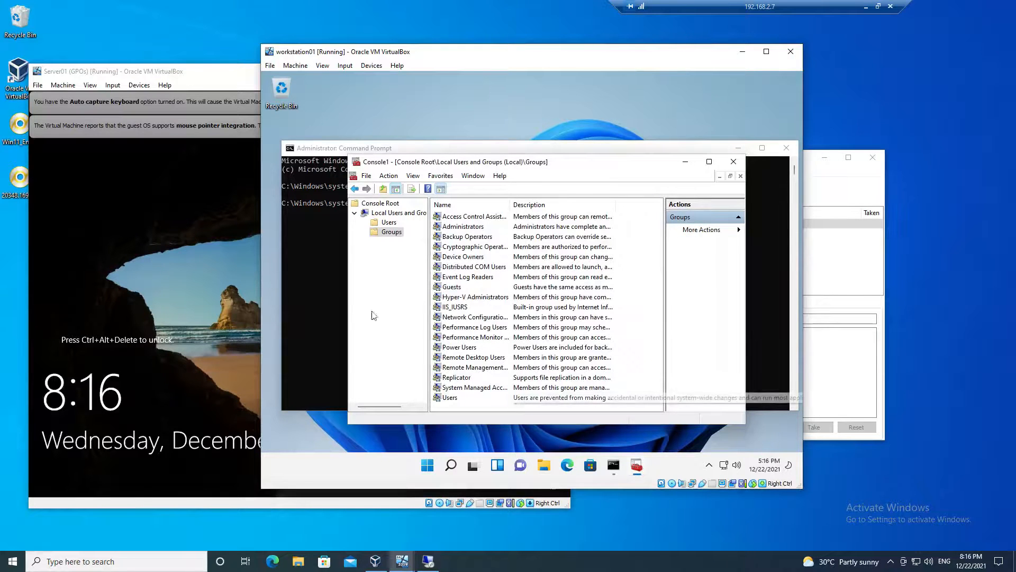
- Run gpresult /r in the Command Prompt and examine the Group Policy Objects applied to the computer
click(331, 293)
text(gpresult)
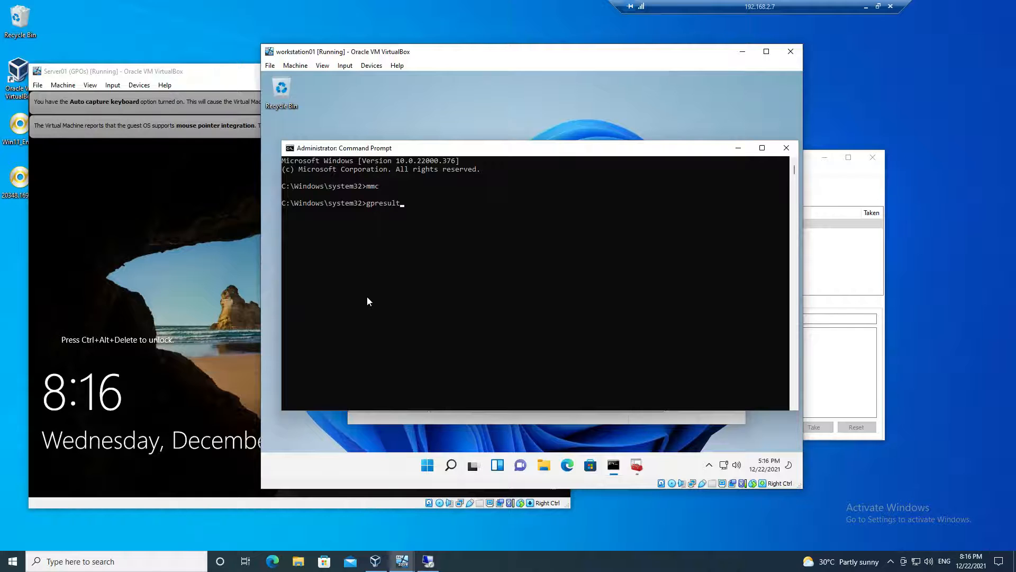
text( /r)
key(Return)
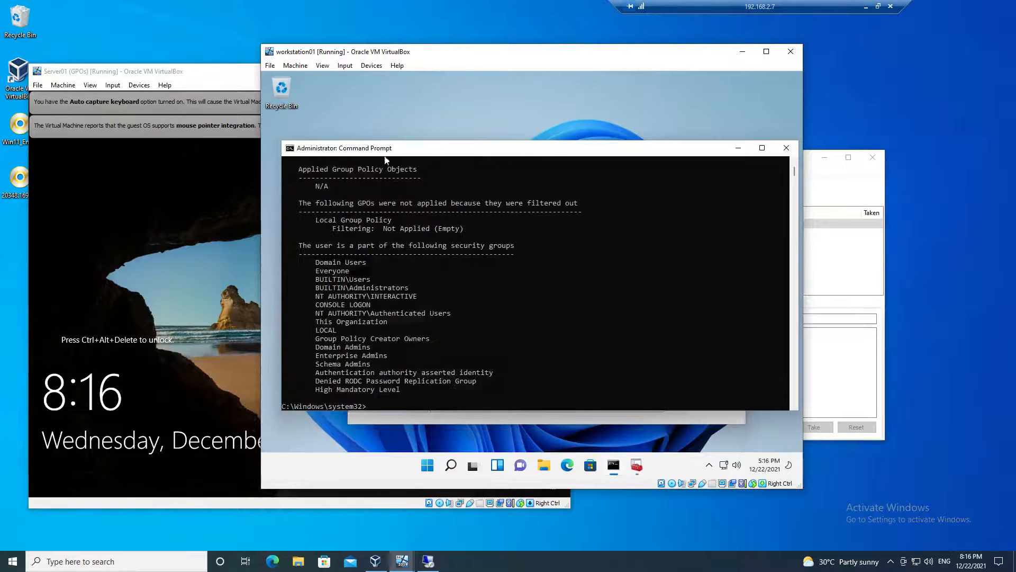
double_click(388, 151)
scroll(389, 152, up, 8)
scroll(389, 148, up, 10)
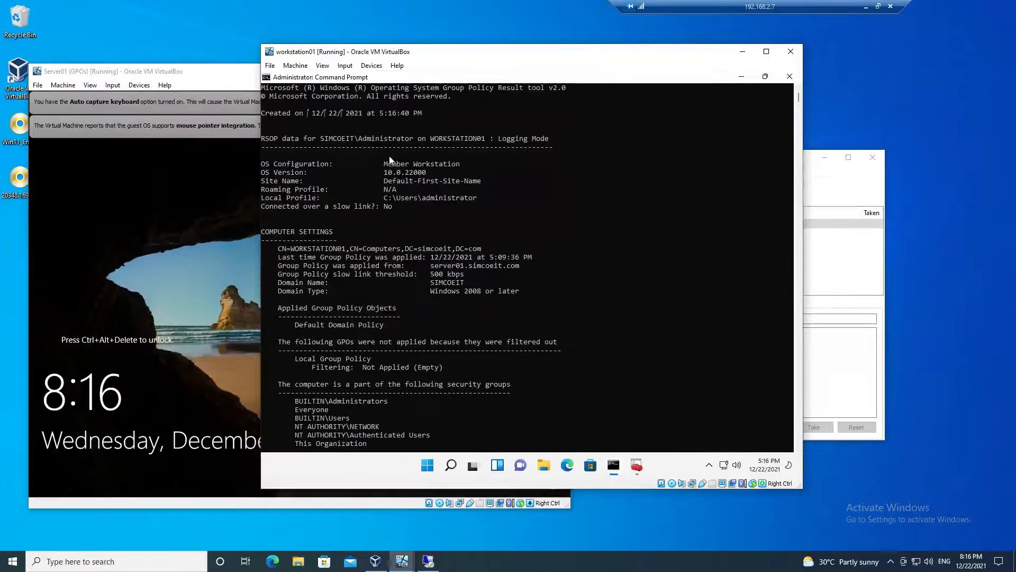
drag(295, 324, 387, 325)
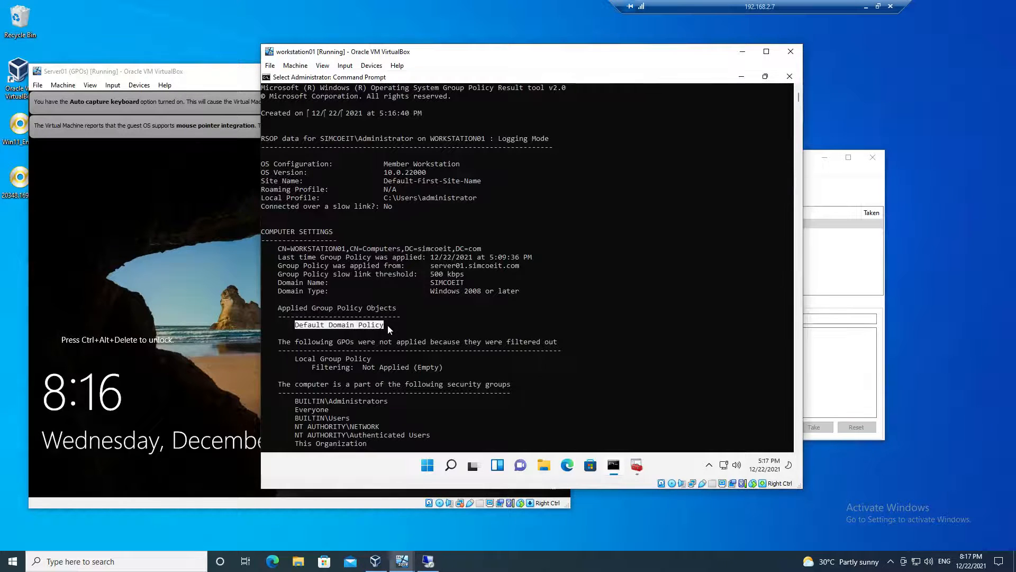
click(462, 318)
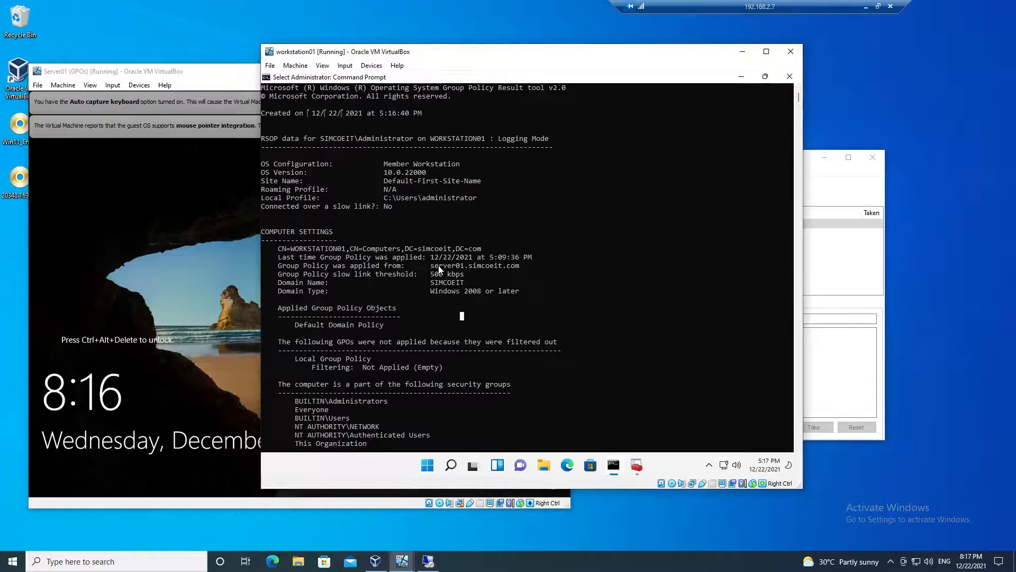
key(Escape)
- Log off workstation01 with the logoff command and sign back in with the domain user's account password
text(logoff)
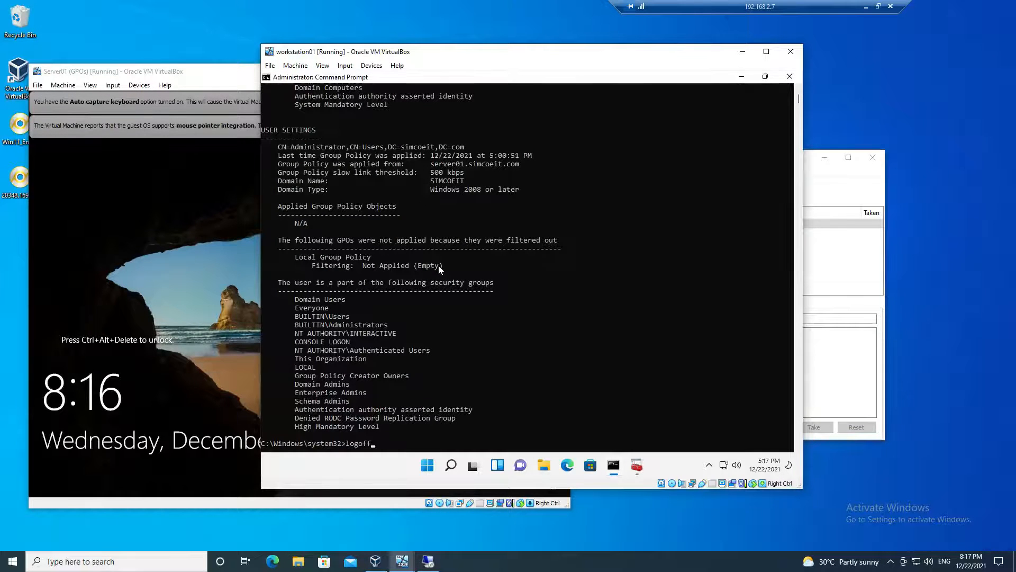
key(Return)
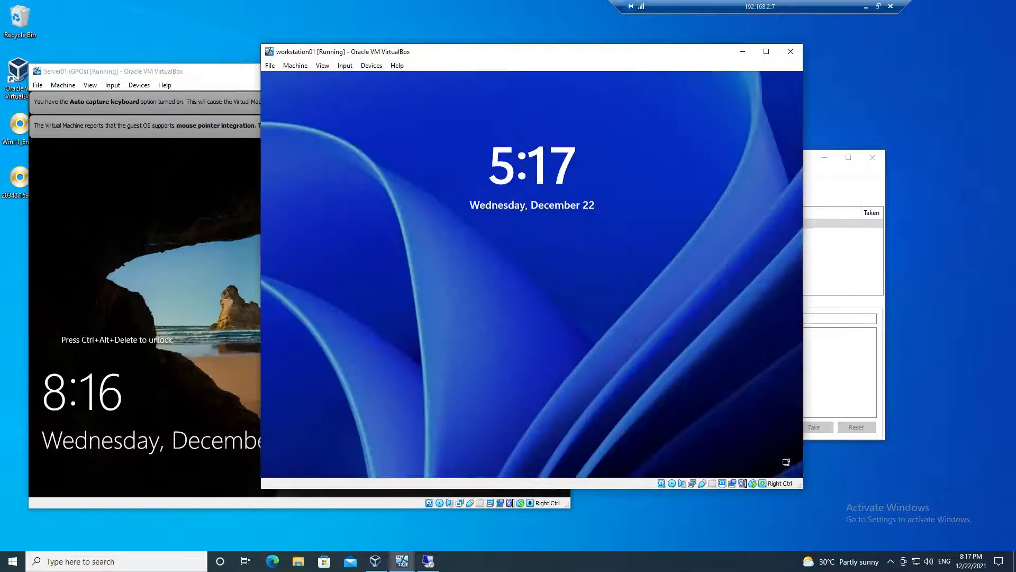
click(344, 65)
mouse_move(365, 78)
click(510, 109)
text(••••••)
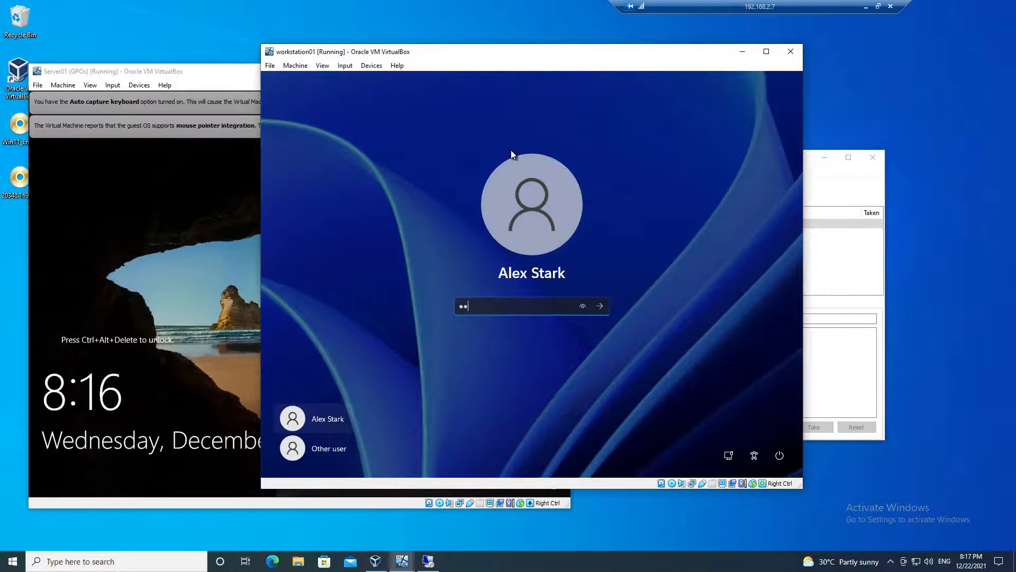
key(Return)
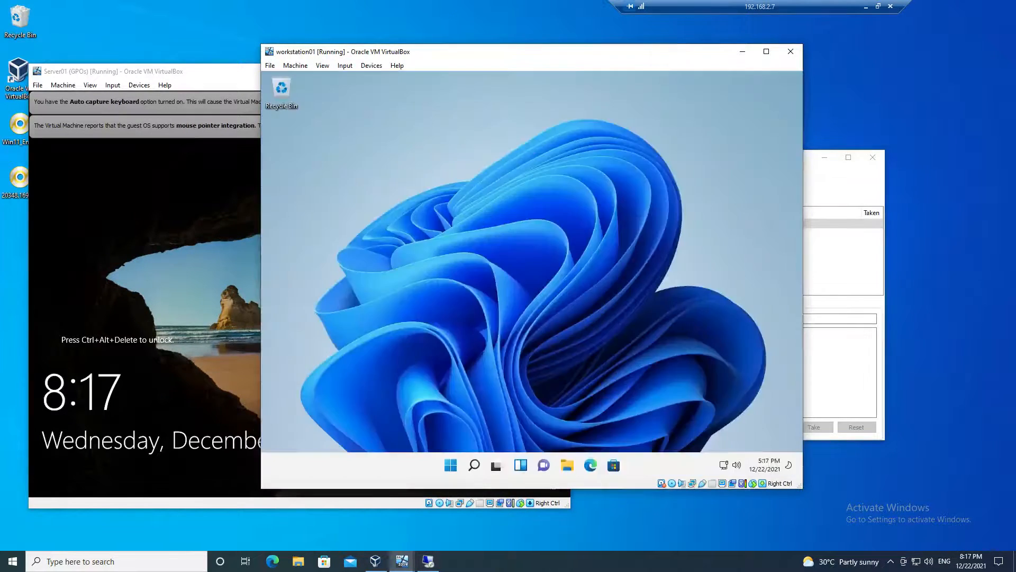
- Open an elevated Command Prompt from the domain user's new session and approve the elevation request
click(473, 466)
text(cmd)
right_click(412, 205)
click(458, 216)
click(500, 345)
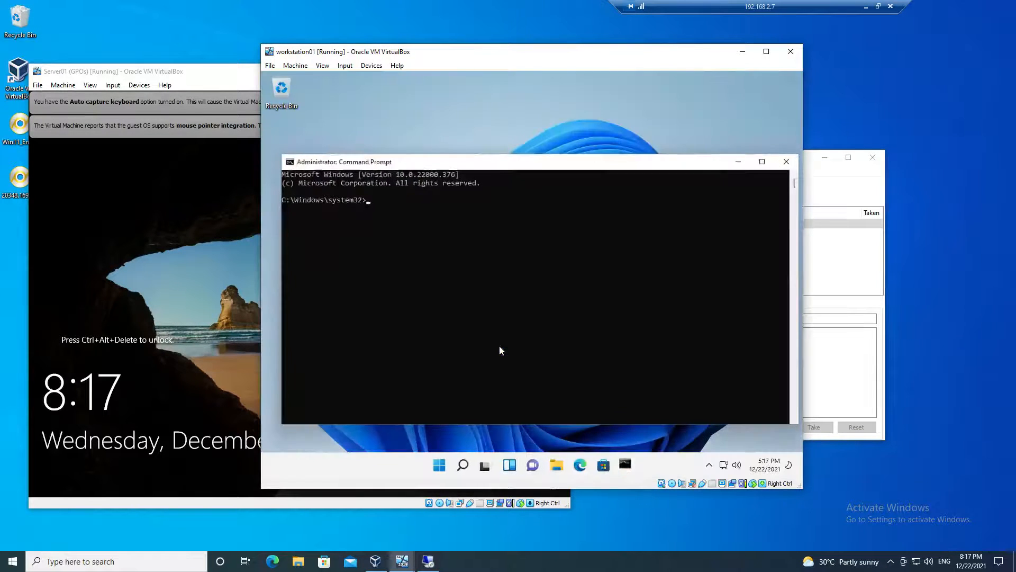
- Run gpresult/r for the domain user and check the applied Group Policy Objects in the report
text(gpresult/)
text(r)
key(Return)
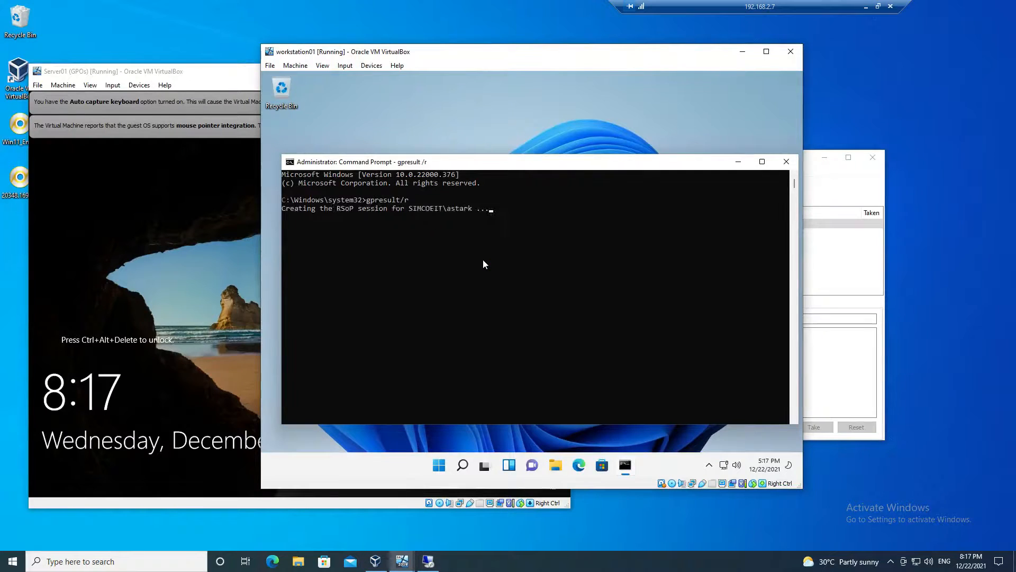
scroll(482, 259, up, 9)
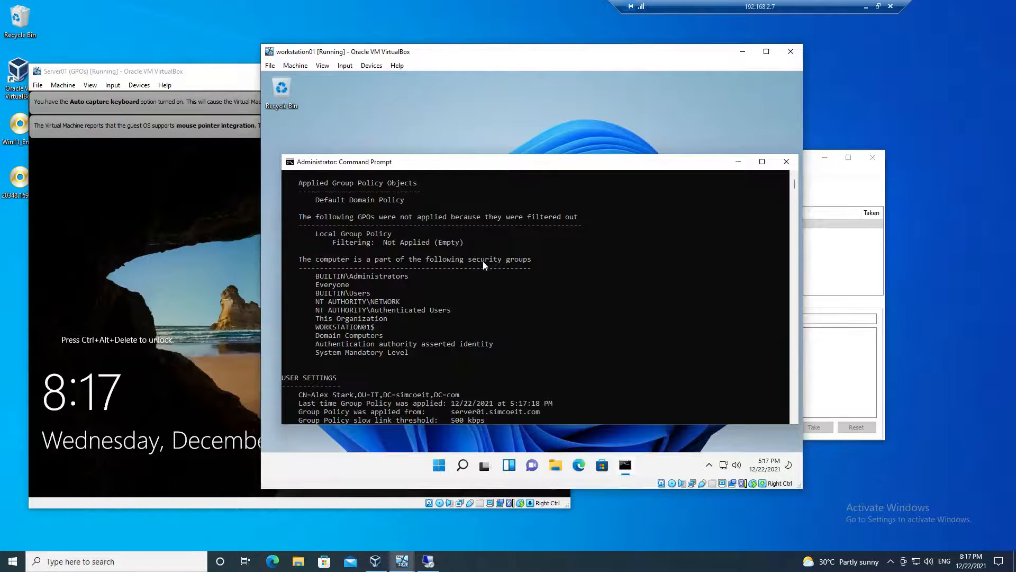
scroll(484, 265, up, 1)
- Refresh the Group Policy settings on workstation01 with the gpupdate command
text(gpu)
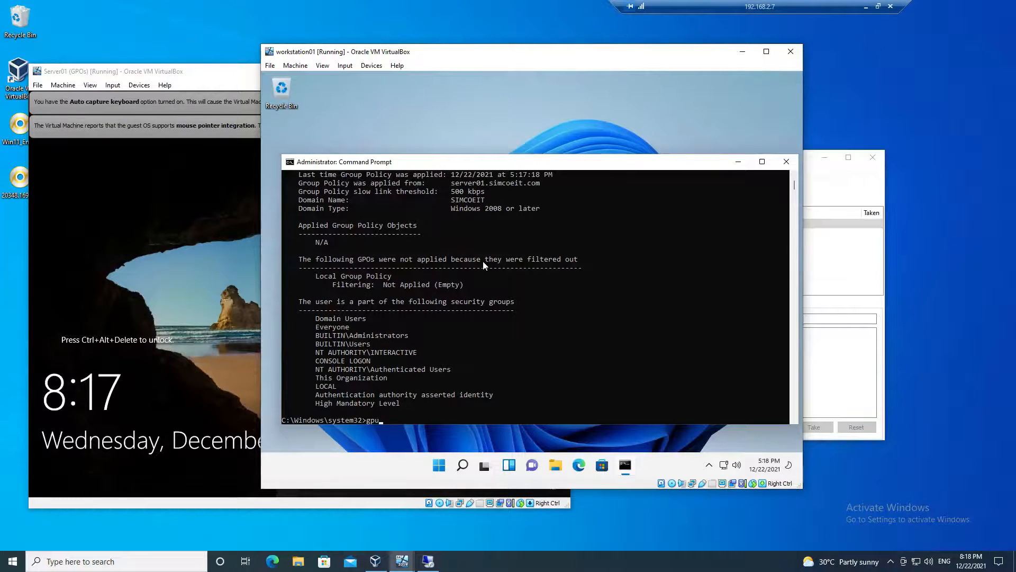
text(pdate)
key(Return)
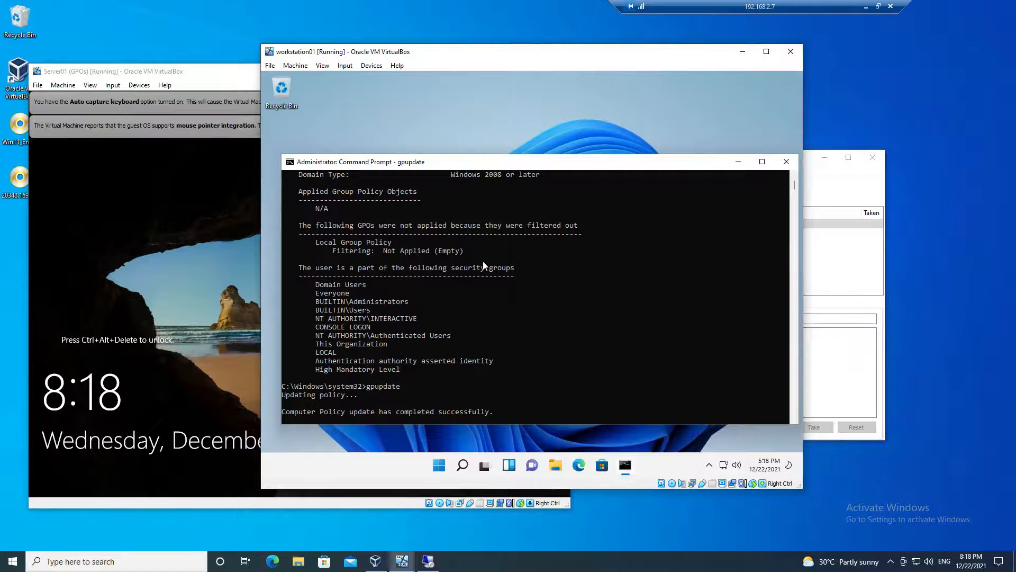
- Rerun gpresult/r and check whether Password Complexity is listed among the computer's applied Group Policy Objects
key(Up)
key(Up)
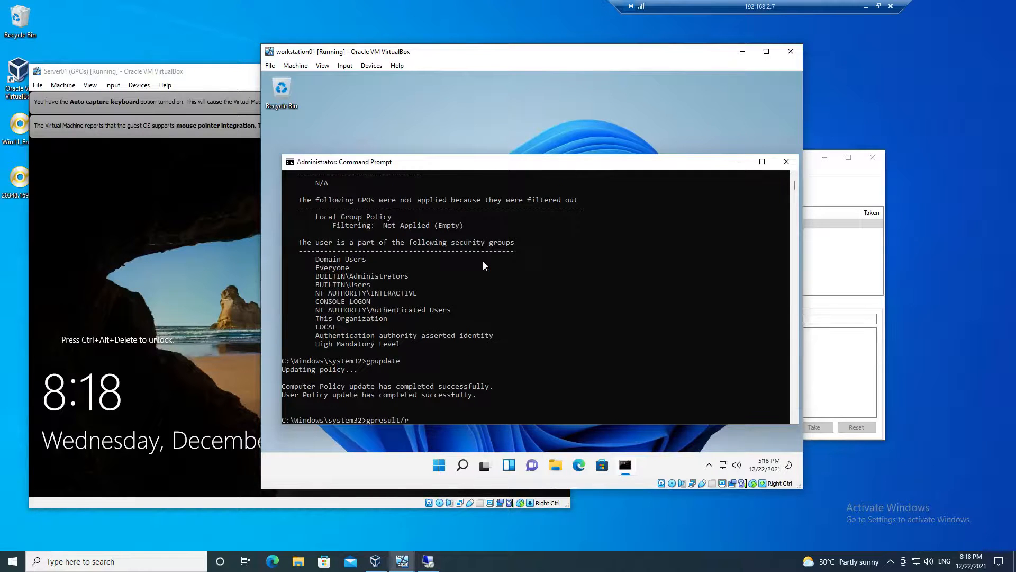
key(Return)
scroll(483, 262, up, 10)
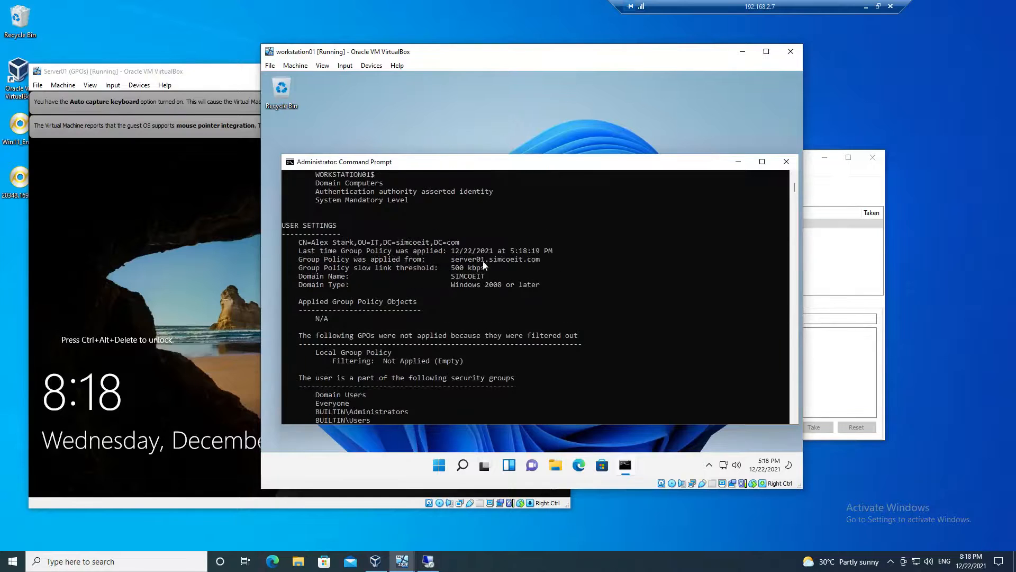
drag(309, 224, 395, 229)
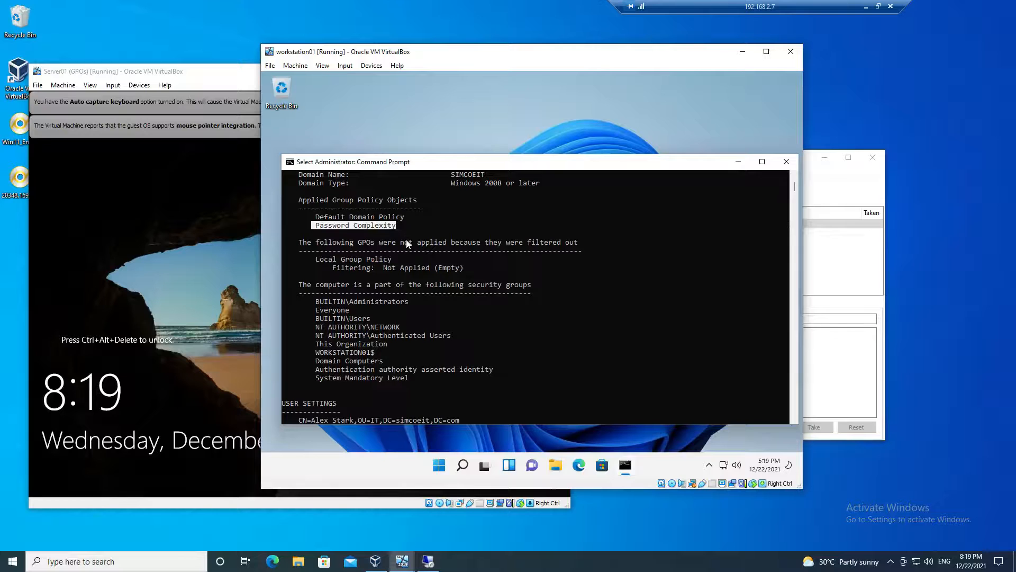
click(407, 242)
- Send Ctrl+Alt+Del to the workstation01 virtual machine and open the Change a password screen
click(345, 65)
mouse_move(361, 77)
click(469, 109)
click(520, 262)
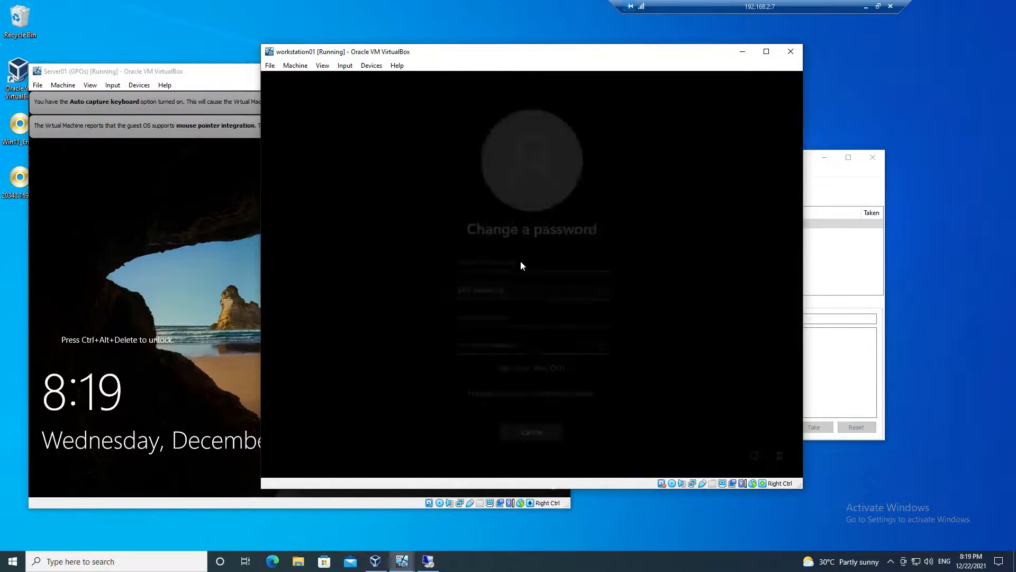
- Try to change the domain user's password by entering the old password and a four-character new password with its confirmation
text(Pa$$w0rd)
key(Tab)
text(Pa$$)
key(Tab)
text(Pa$$)
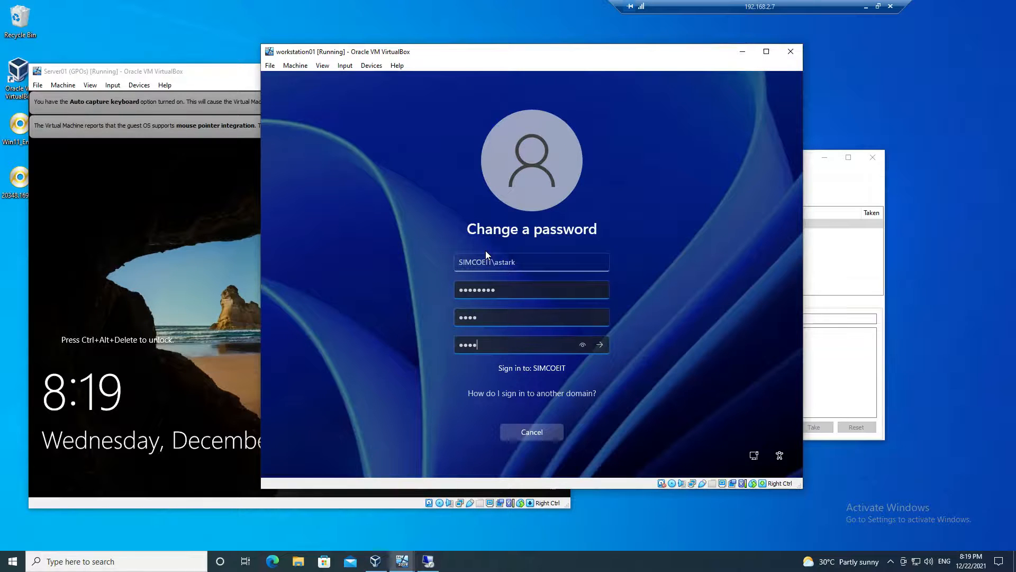
key(Return)
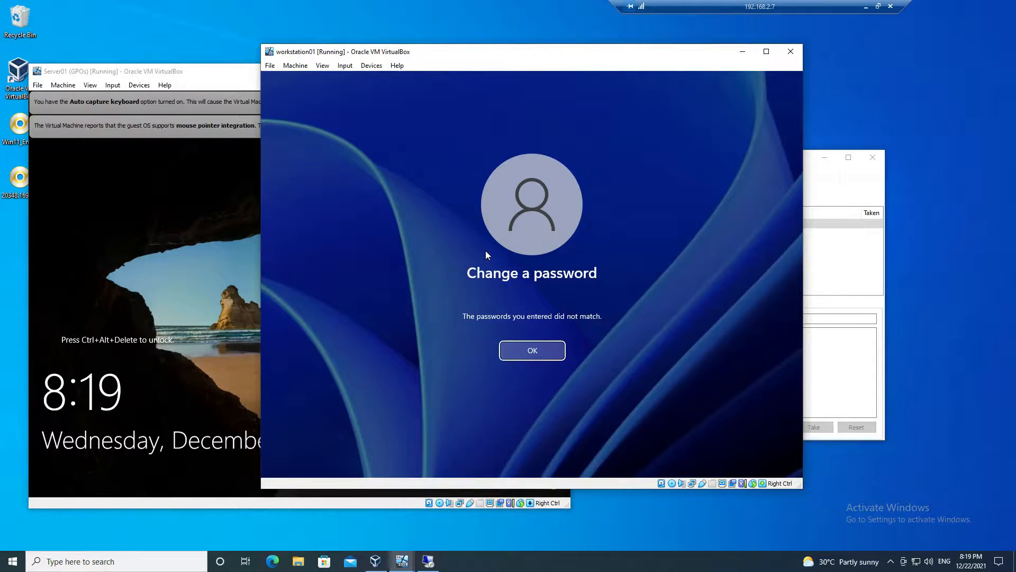
- Test the policy by submitting the old password and a four-character new password again, then return to the workstation01 desktop
key(Return)
text(Pa$$w0rd)
key(Tab)
text(Pa$$)
key(Tab)
text(Pa$$)
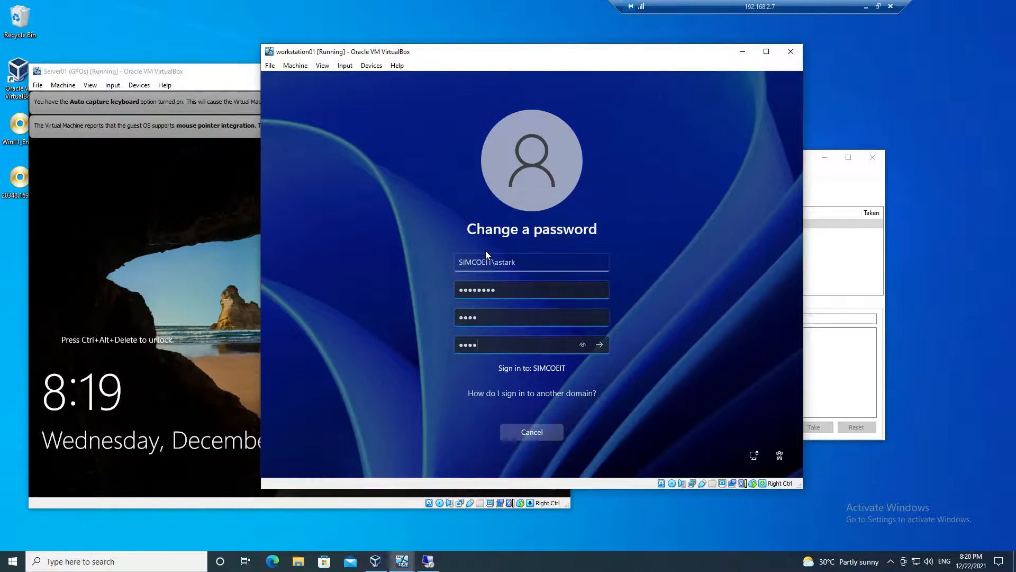
key(Return)
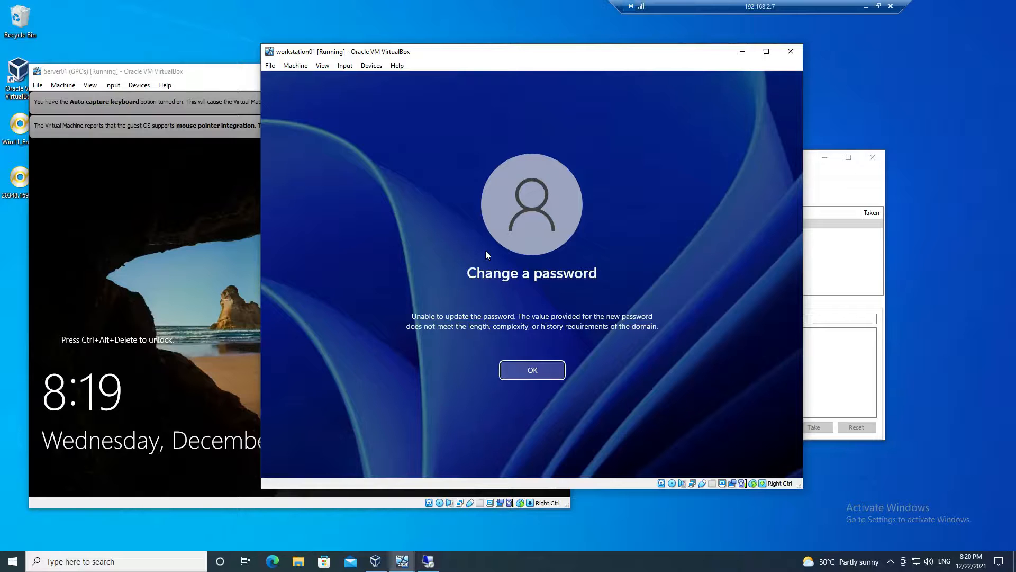
key(Return)
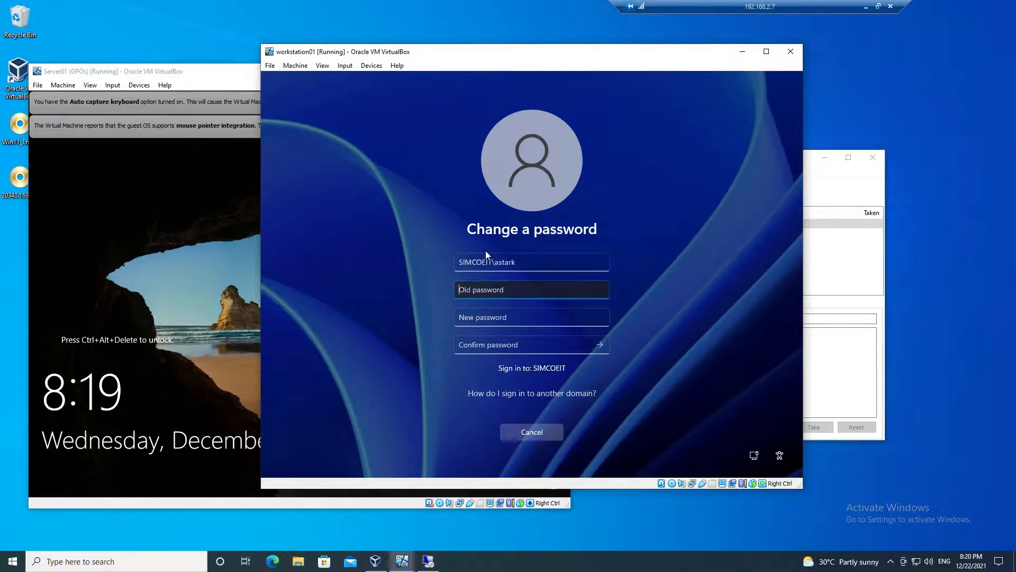
key(Escape)
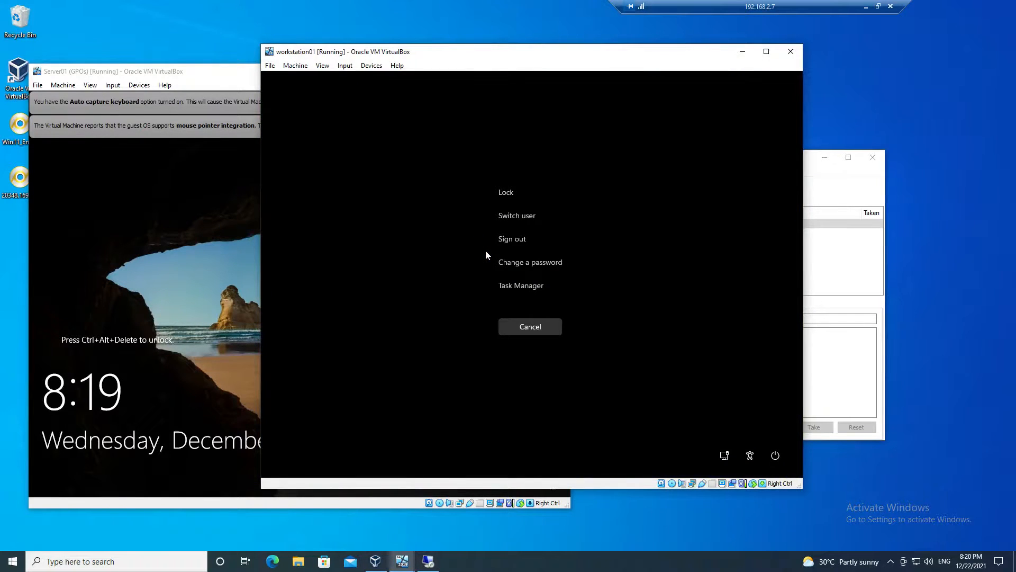
key(Escape)
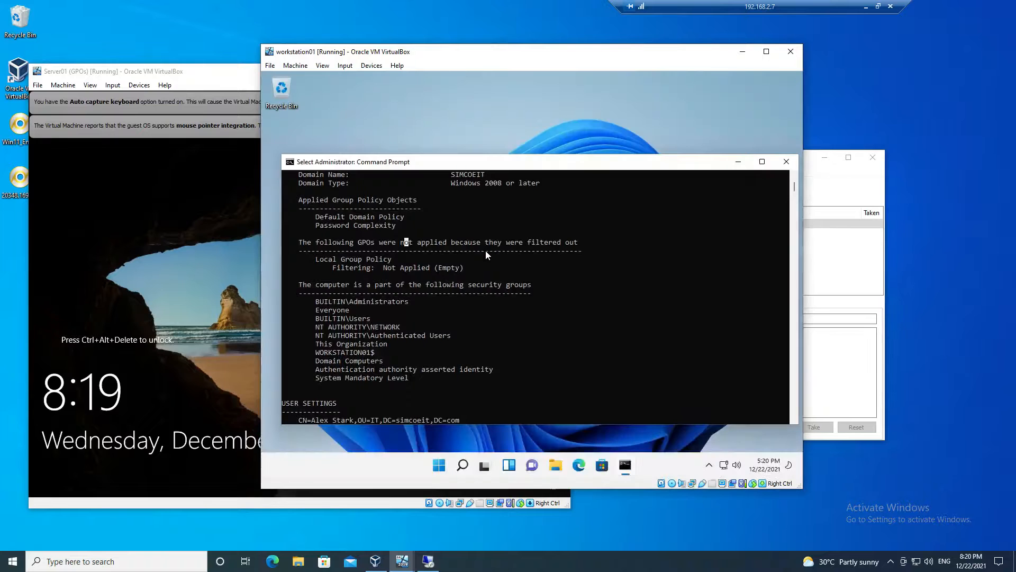
- Switch to Group Policy Management on the server, close the policy editor and examine the Group Policy Inheritance of the IT organizational unit
click(426, 562)
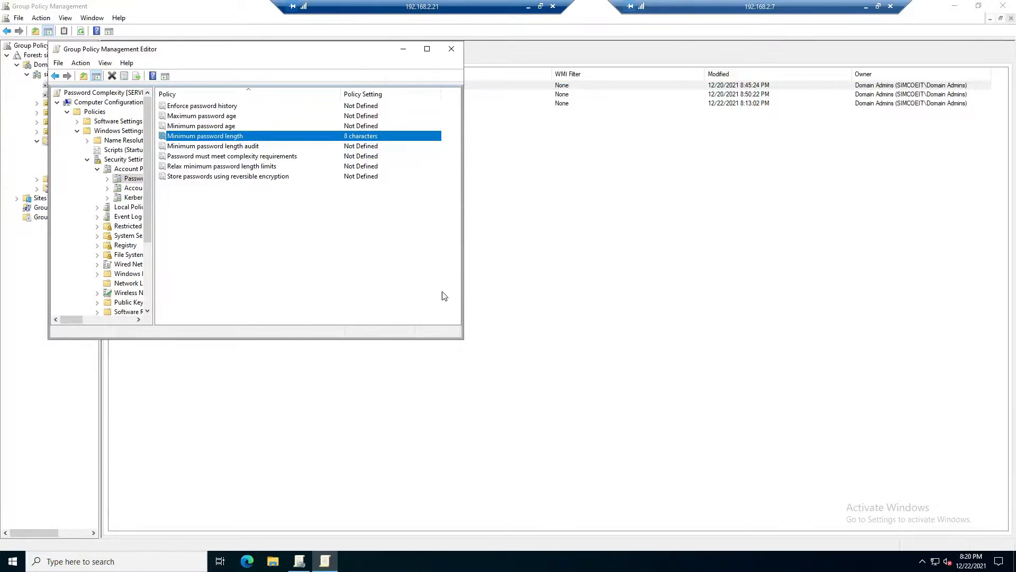
click(454, 55)
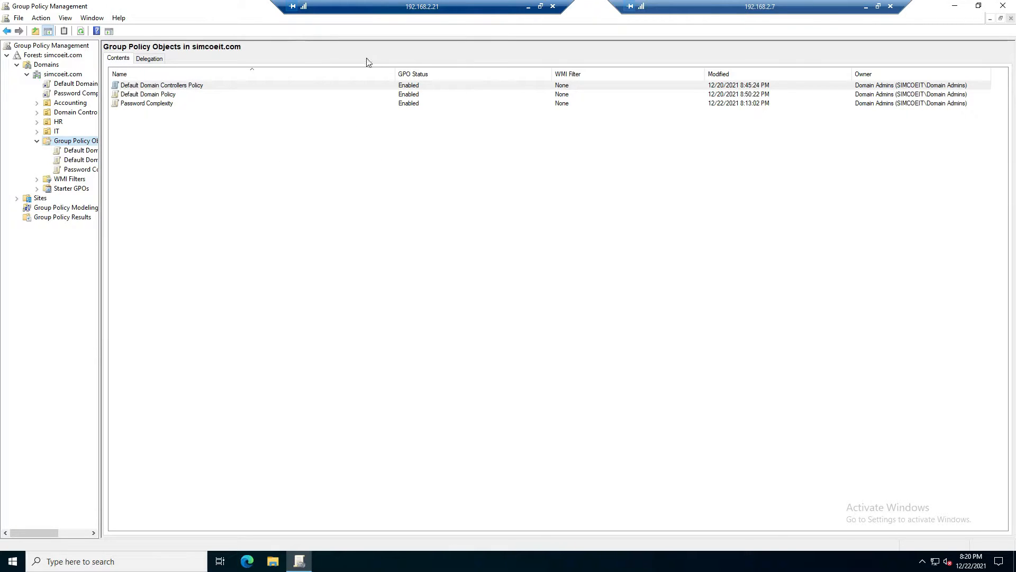
click(57, 131)
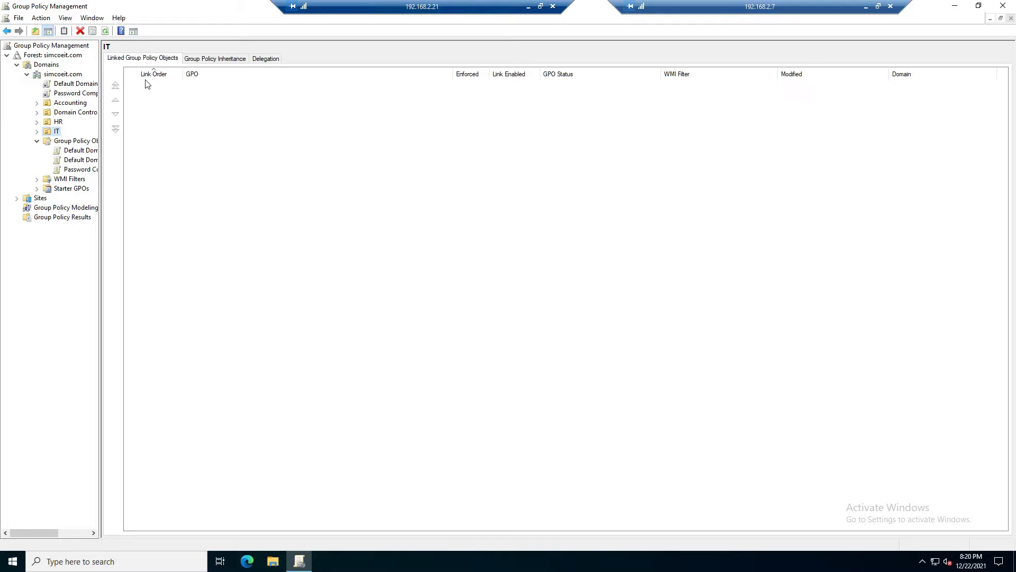
click(210, 62)
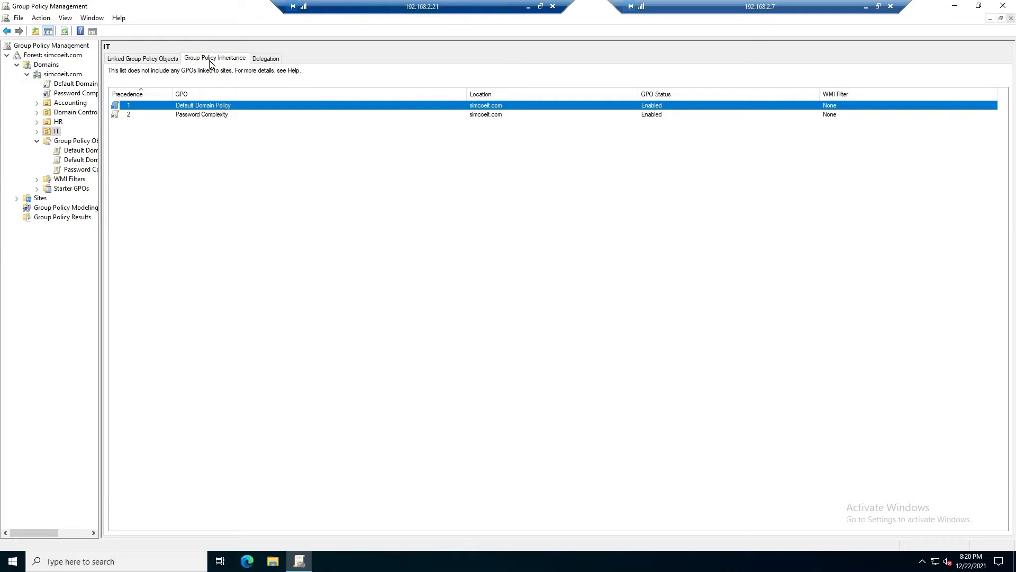
- Block inheritance on the IT organizational unit and check its linked and inherited Group Policy Objects
right_click(59, 132)
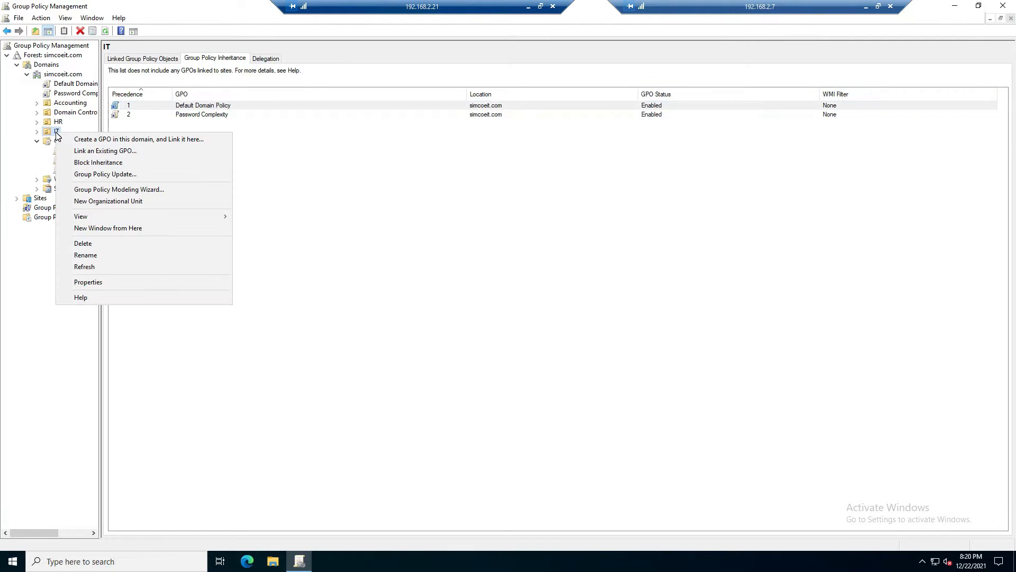
click(93, 163)
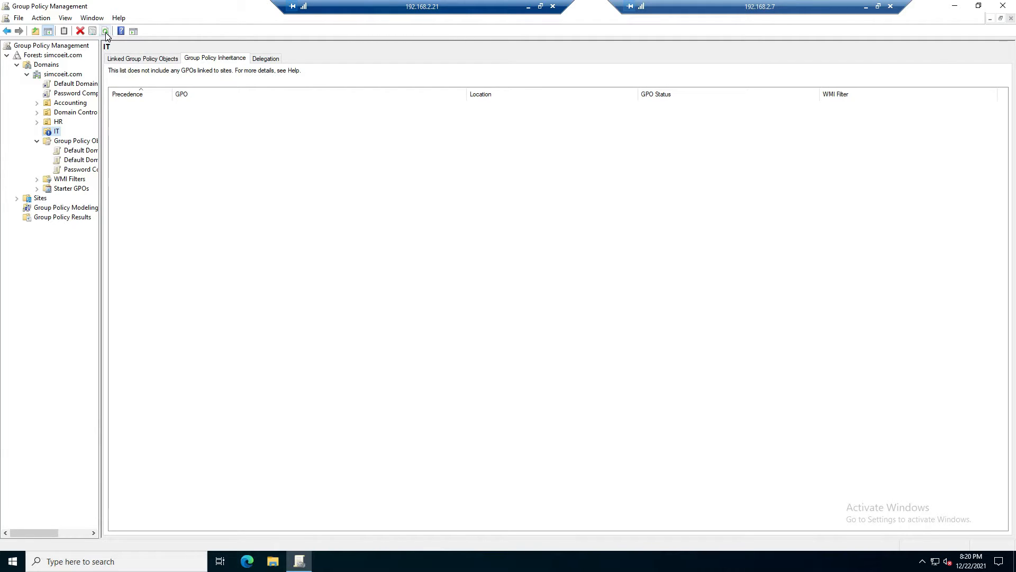
click(142, 63)
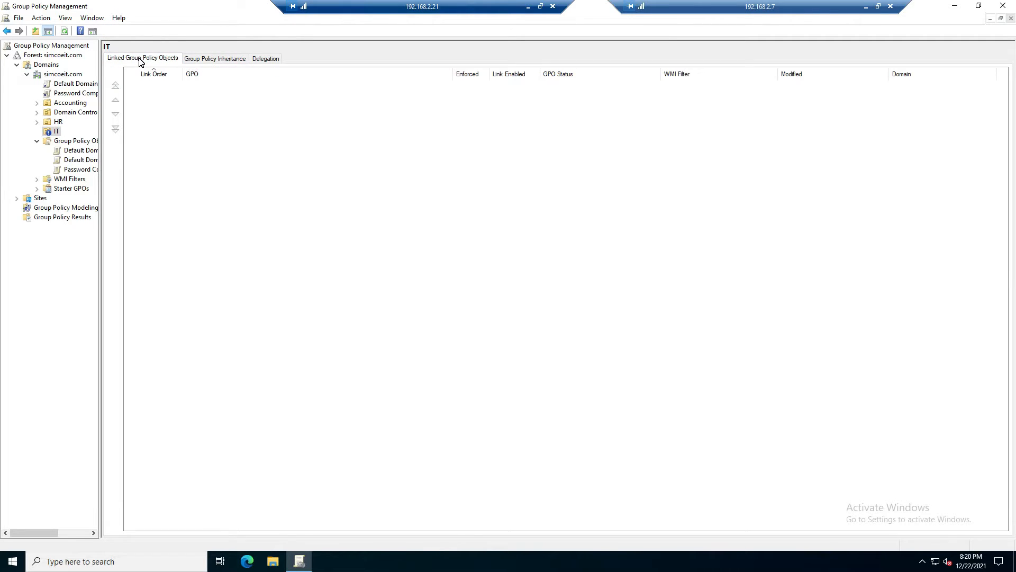
click(190, 60)
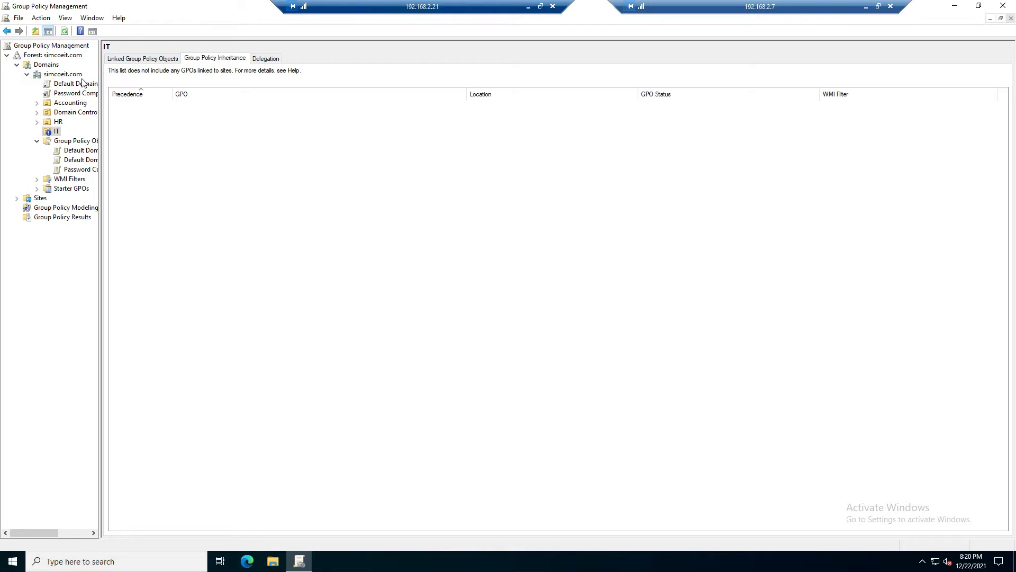
- Enforce the Password Complexity link on simcoeit.com and refresh the IT unit's Group Policy Inheritance list to check it
right_click(73, 95)
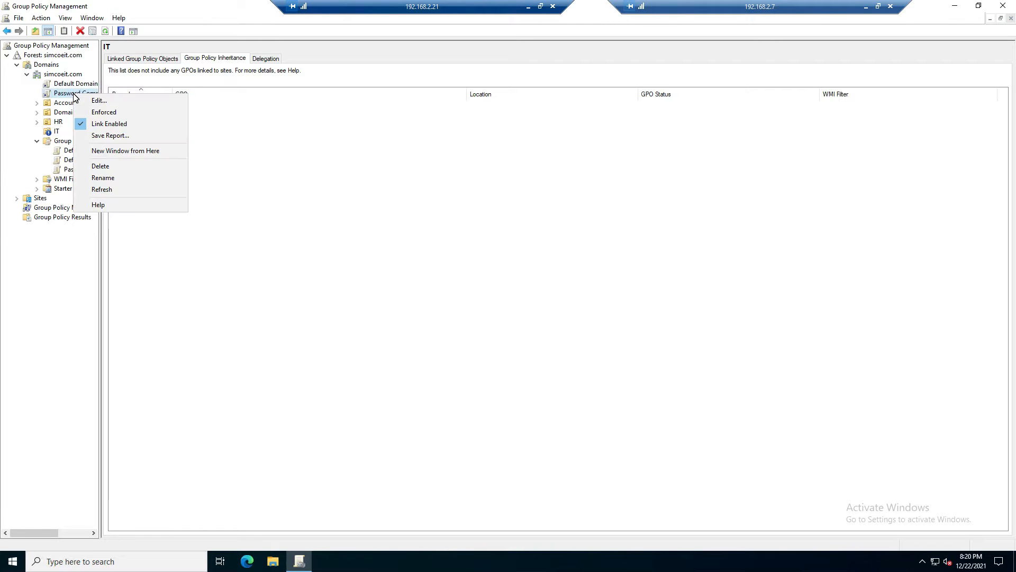
click(98, 112)
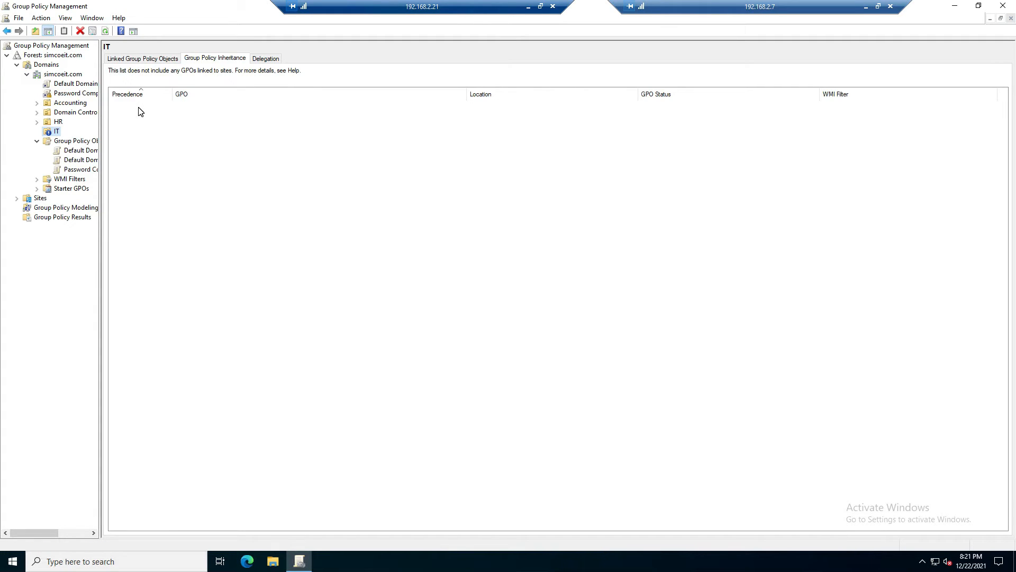
click(105, 31)
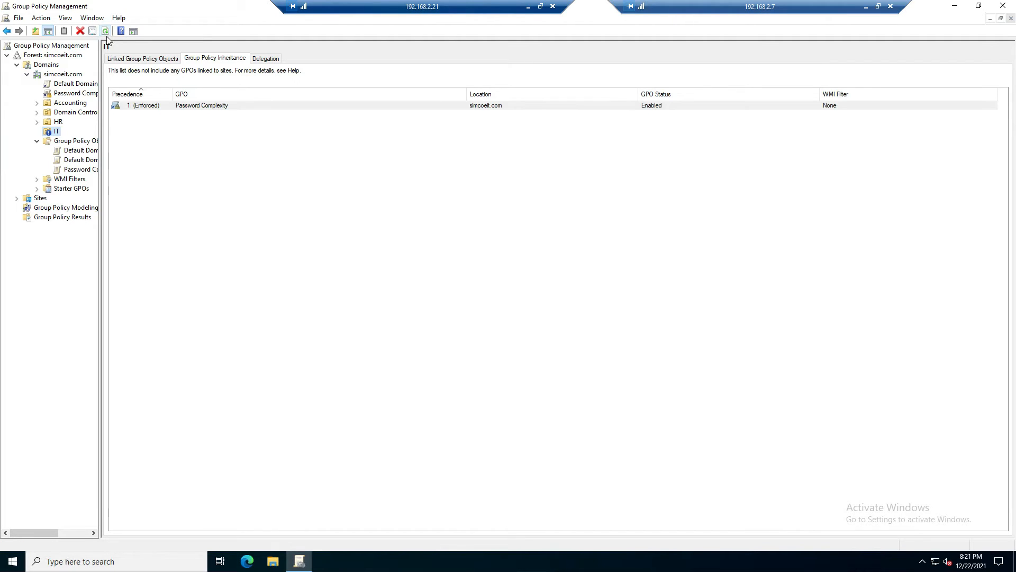
click(202, 106)
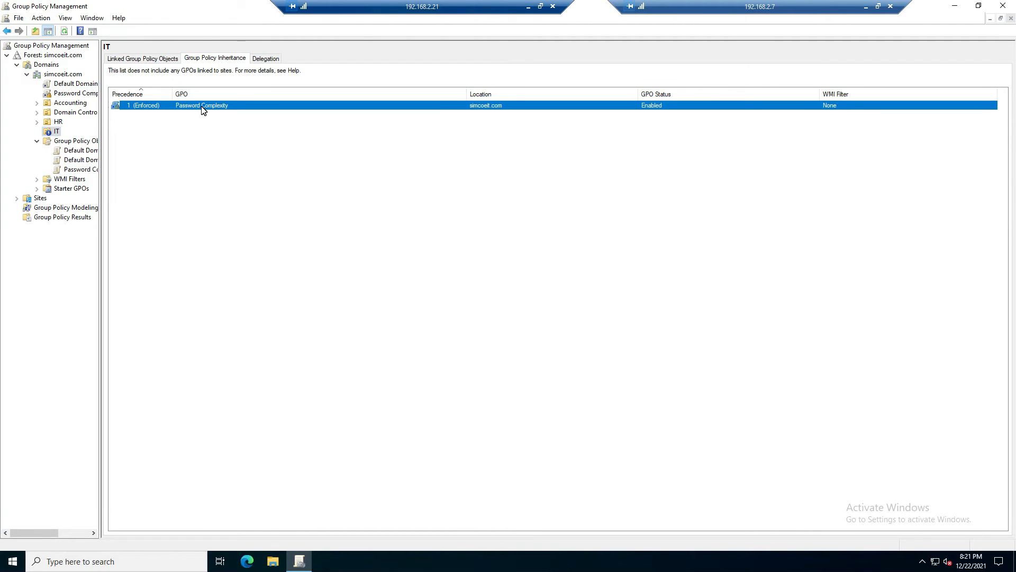